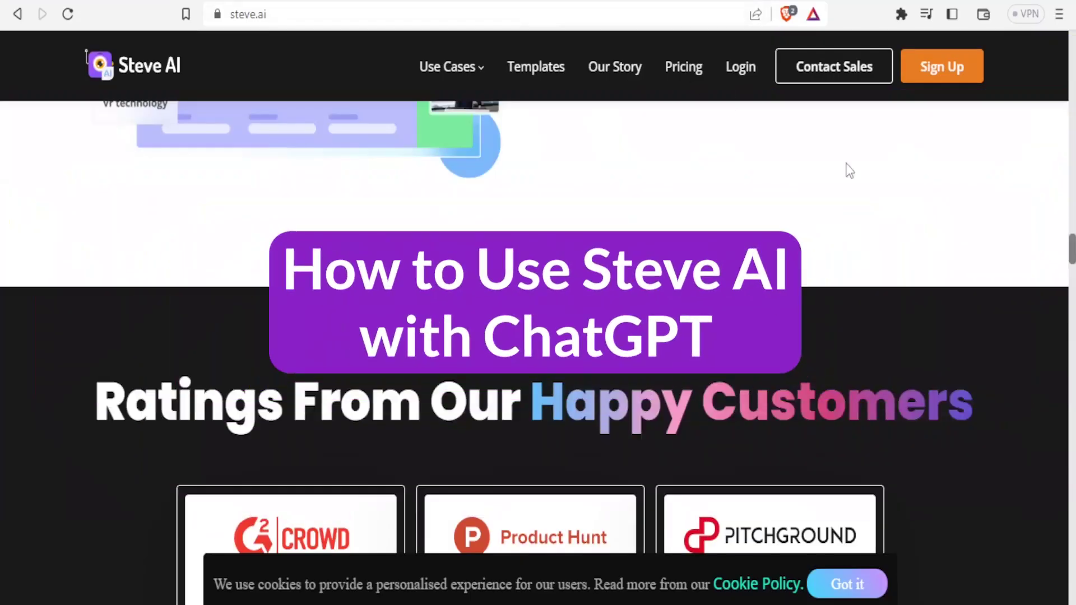
Examine the Steve AI homepage from its headline through the feature sections to the customer ratings.
{"action": "scroll", "coordinate": [86, 56], "scroll_direction": "up", "scroll_amount": 15}
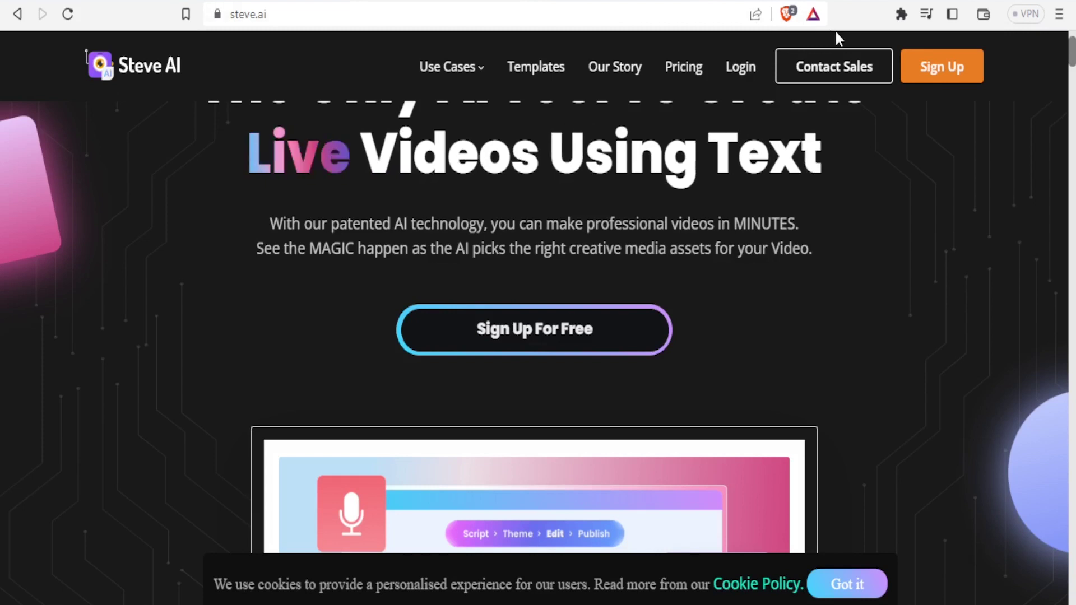
{"action": "scroll", "coordinate": [1068, 65], "scroll_direction": "up", "scroll_amount": 1}
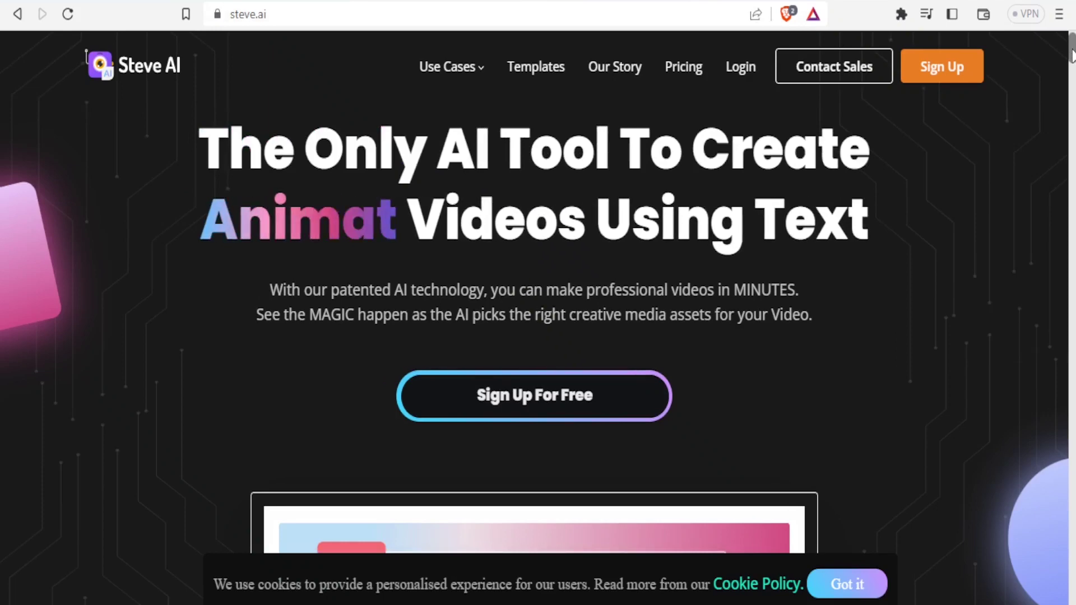
{"action": "scroll", "coordinate": [1071, 53], "scroll_direction": "up", "scroll_amount": 1}
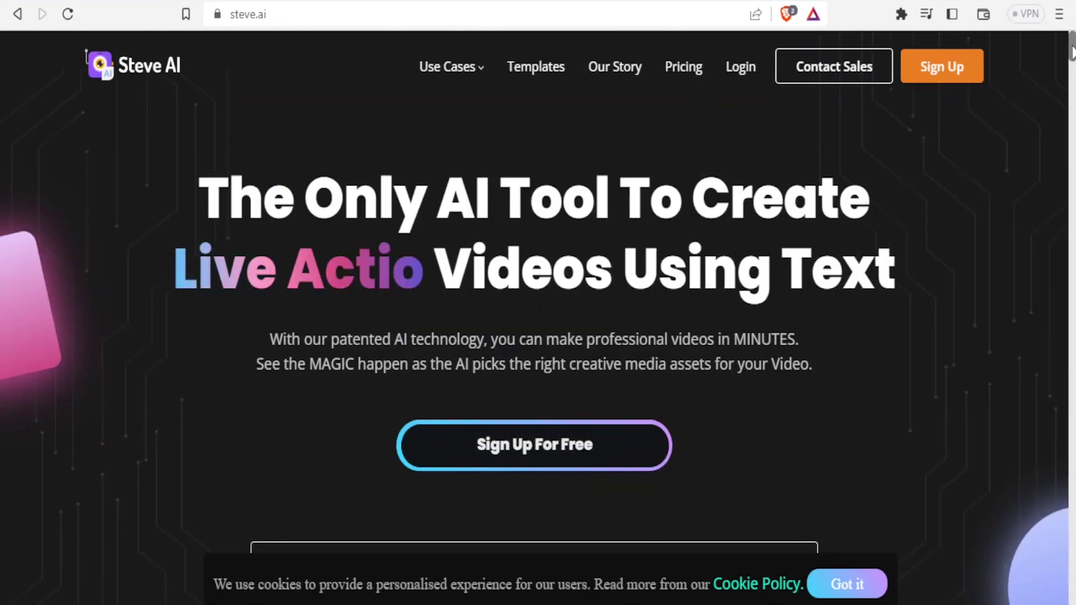
{"action": "left_click_drag", "start_coordinate": [1071, 53], "coordinate": [1072, 138]}
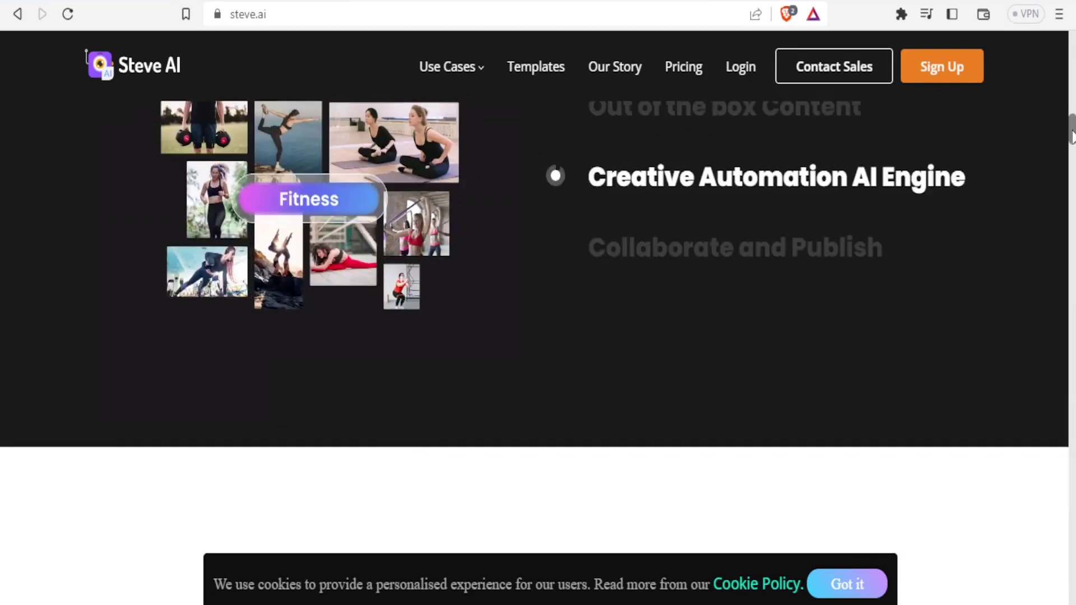
{"action": "left_click_drag", "start_coordinate": [1072, 135], "coordinate": [1072, 215]}
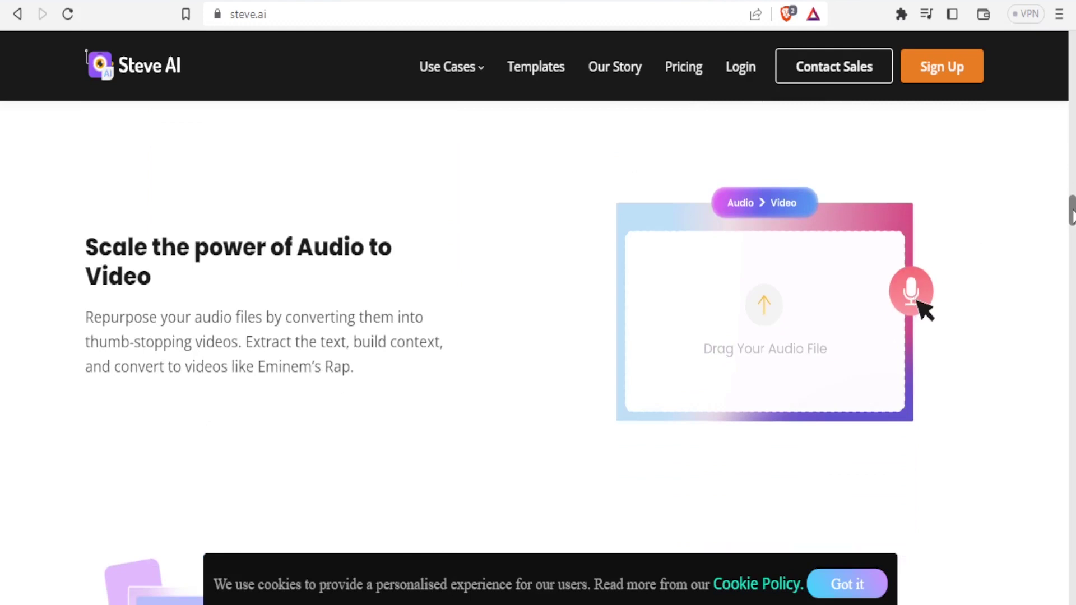
{"action": "left_click_drag", "start_coordinate": [1071, 216], "coordinate": [1072, 259]}
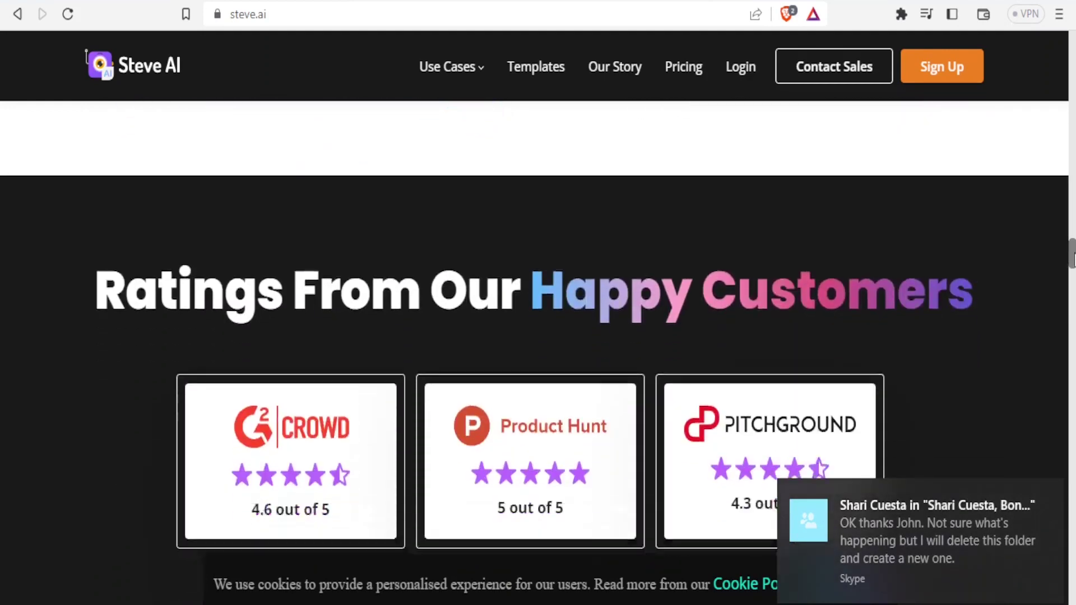
Switch to ChatGPT and, in a new chat, write a prompt asking for a 1 minute script on the advantages of good sleep.
{"action": "key", "text": "ctrl+Tab"}
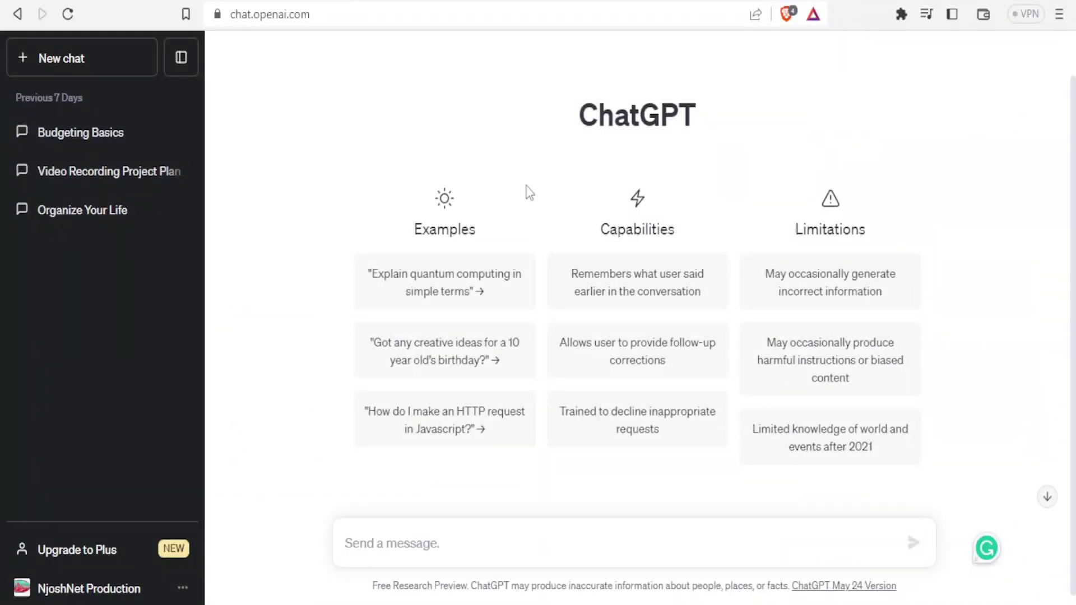
{"action": "left_click", "coordinate": [386, 537]}
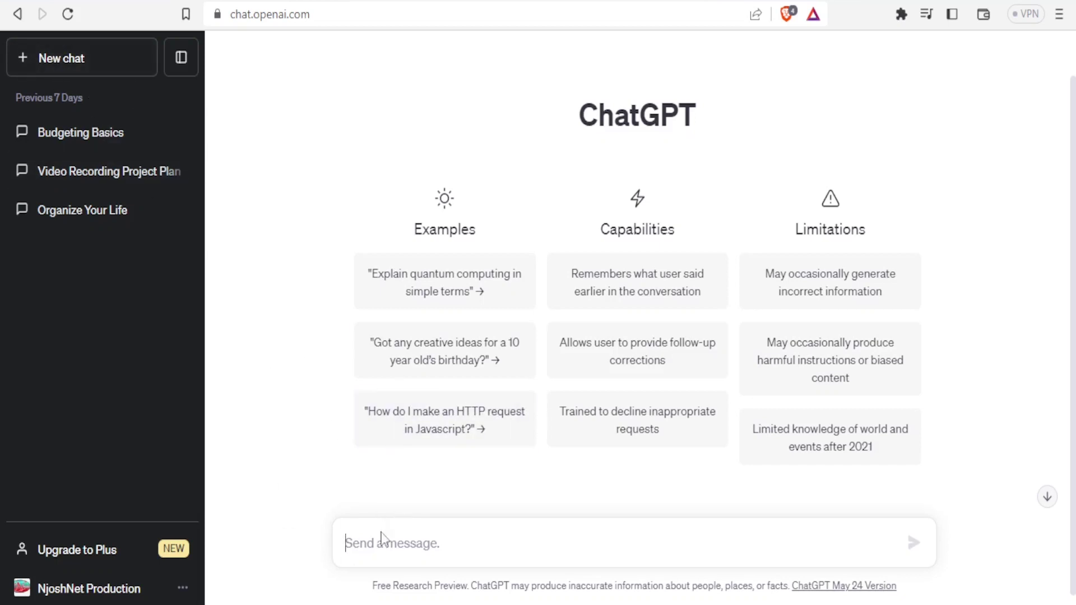
{"action": "left_click", "coordinate": [77, 67]}
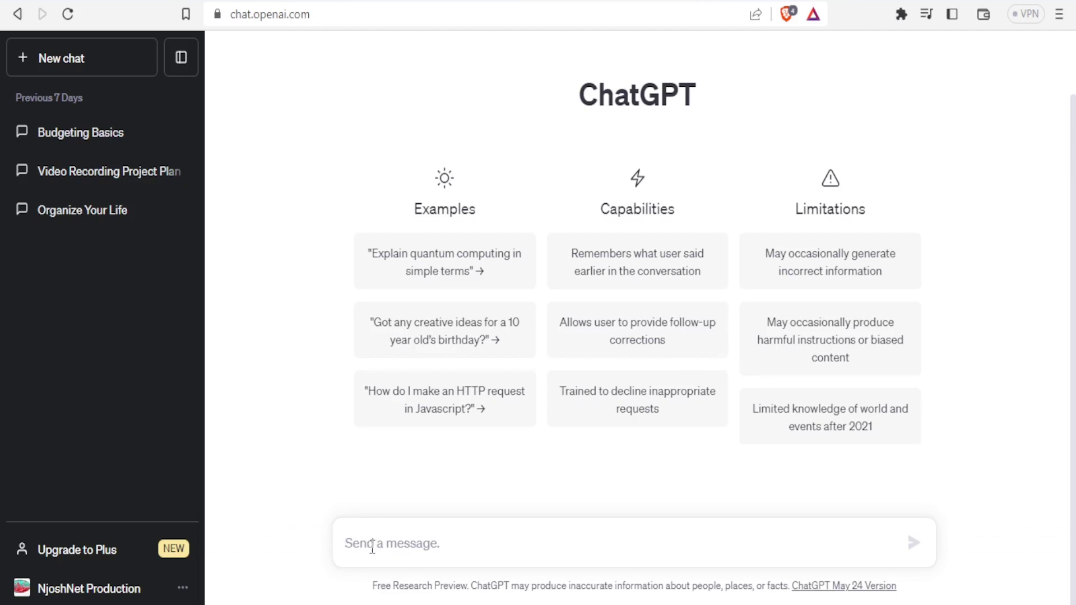
{"action": "type", "text": "Generate a"}
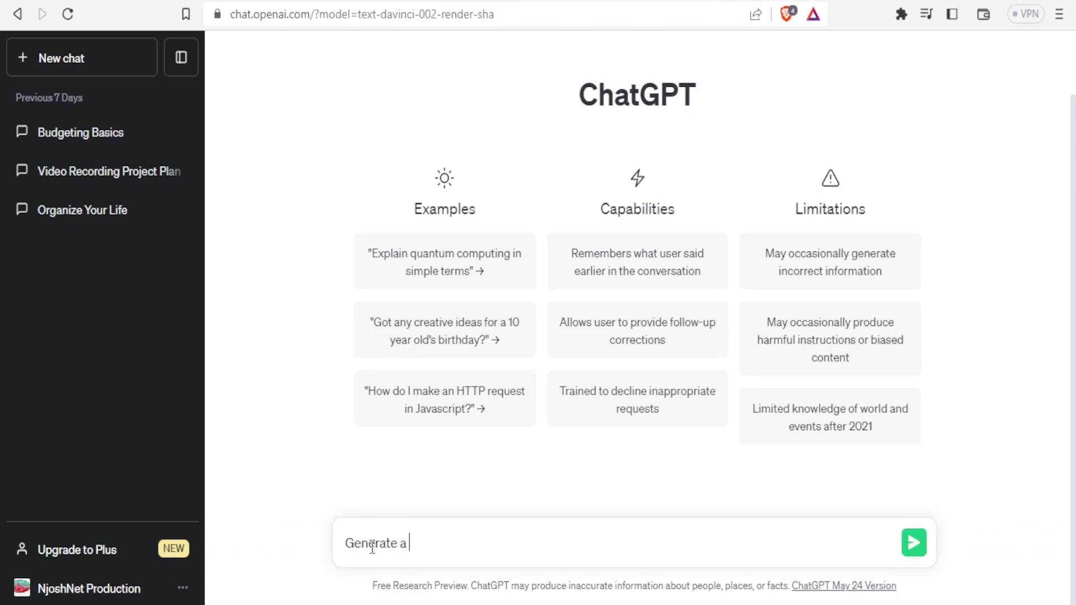
{"action": "type", "text": " 1 minute script on adavntages "}
{"action": "type", "text": "p"}
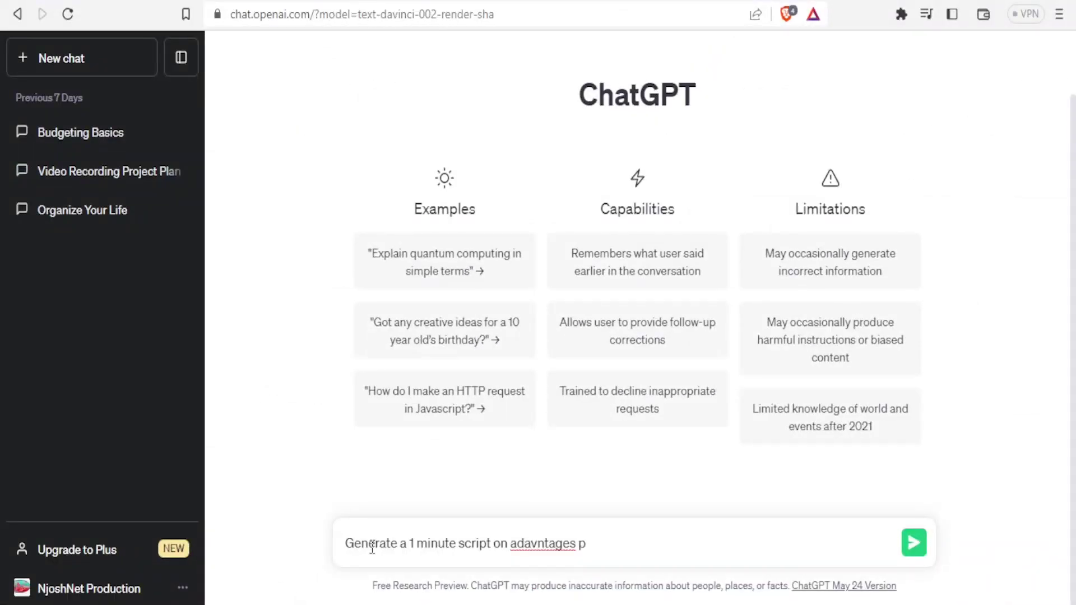
{"action": "key", "text": "BackSpace"}
{"action": "type", "text": "of good sleep"}
Correct the misspelled word in the prompt to "advantages", submit the prompt, and dismiss the share-link notice.
{"action": "left_click_drag", "start_coordinate": [417, 544], "coordinate": [422, 544]}
{"action": "left_click_drag", "start_coordinate": [511, 542], "coordinate": [519, 543]}
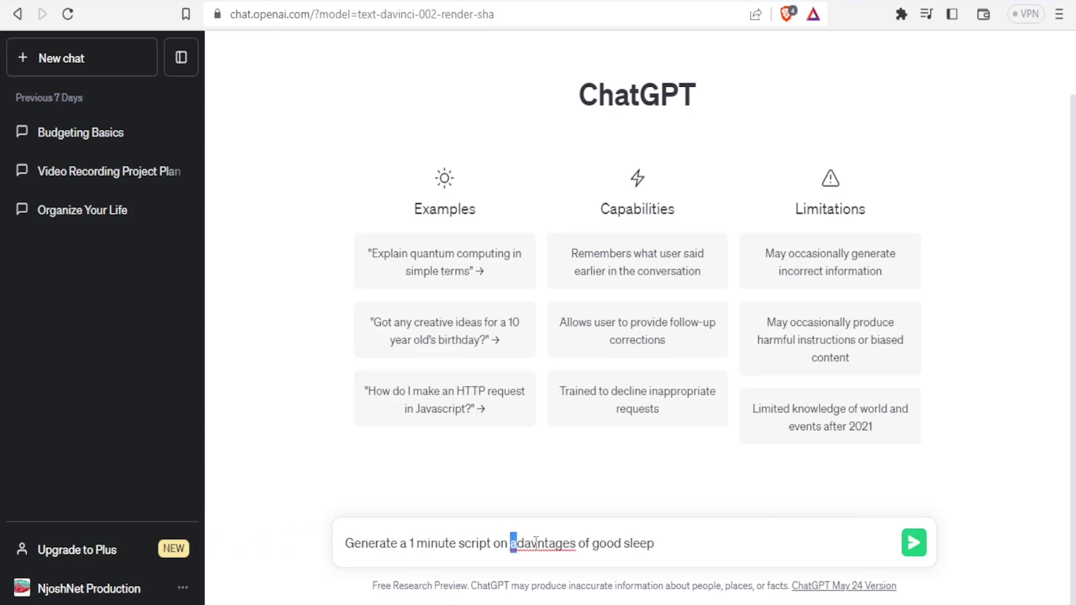
{"action": "left_click", "coordinate": [530, 543]}
{"action": "key", "text": "BackSpace"}
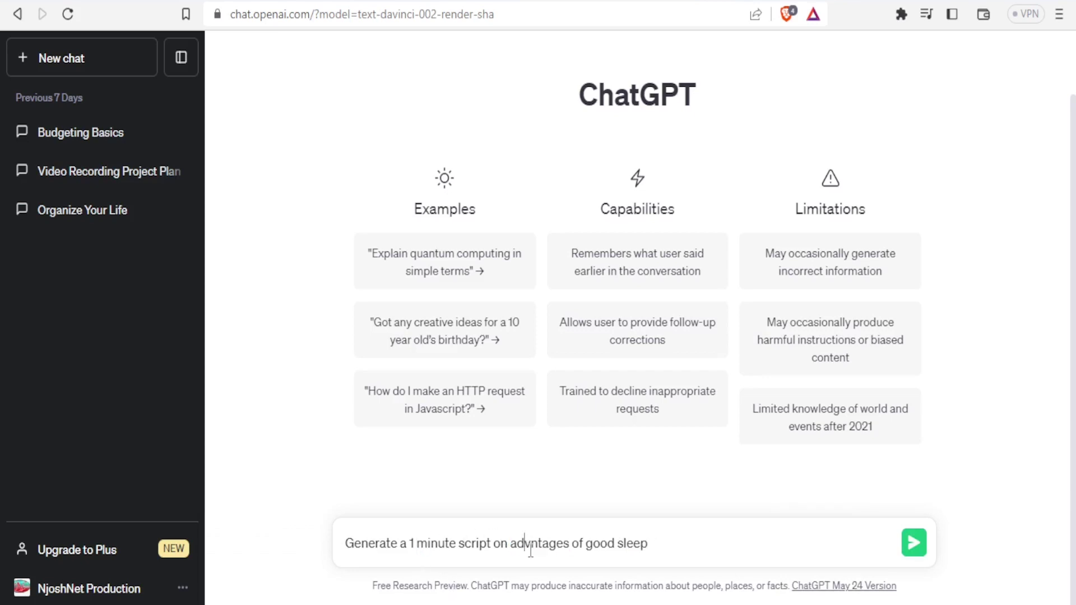
{"action": "type", "text": "a"}
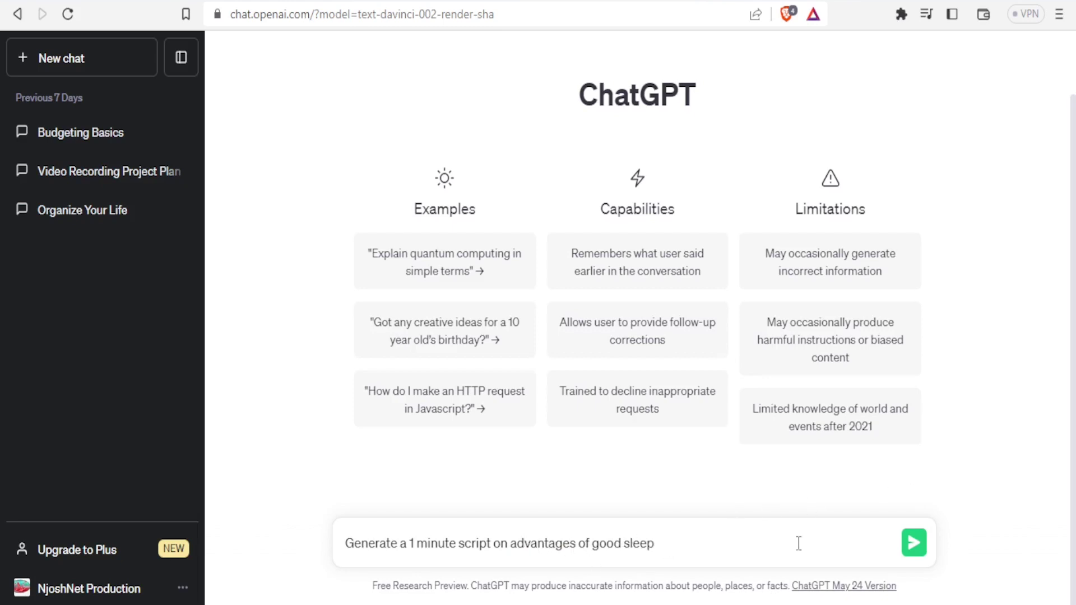
{"action": "left_click", "coordinate": [915, 543]}
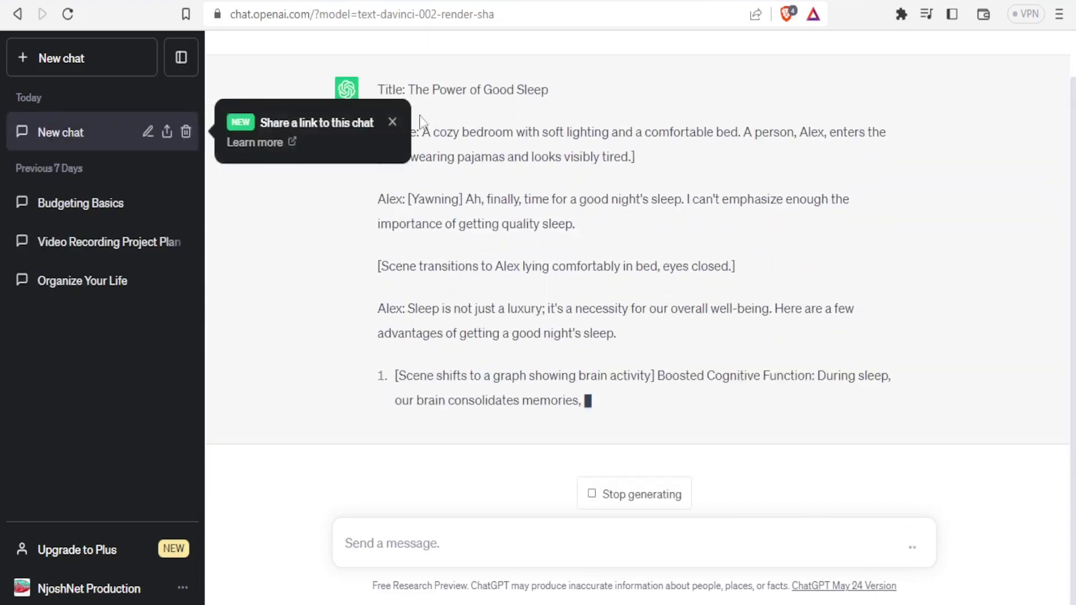
{"action": "left_click", "coordinate": [393, 122]}
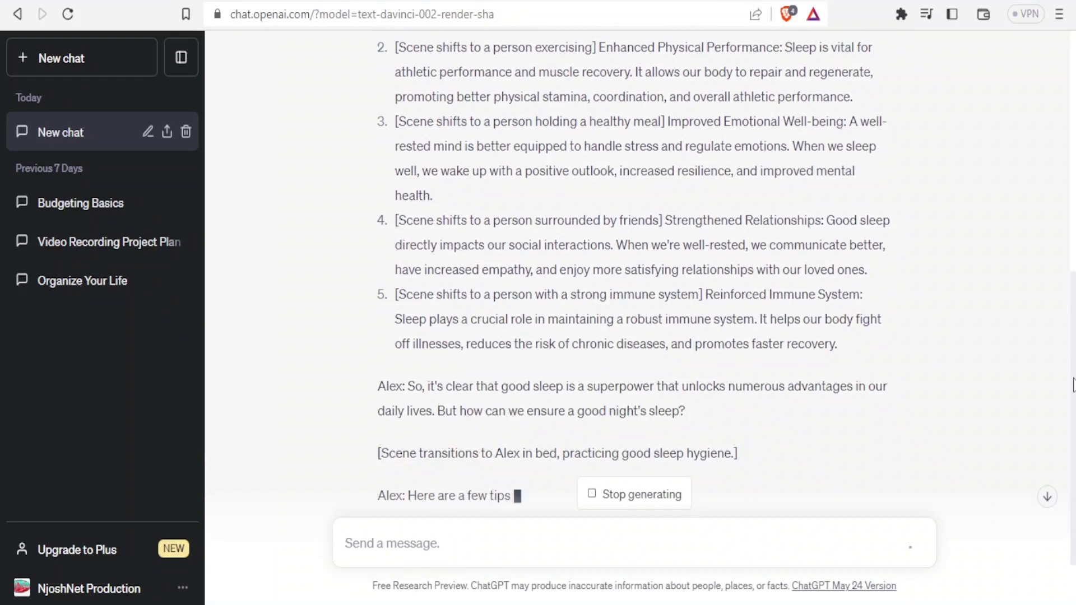
Submit the prompt "Kindly generate a script for a video on benefits of exercise" and review the resulting script from its title.
{"action": "left_click_drag", "start_coordinate": [1074, 401], "coordinate": [1064, 220]}
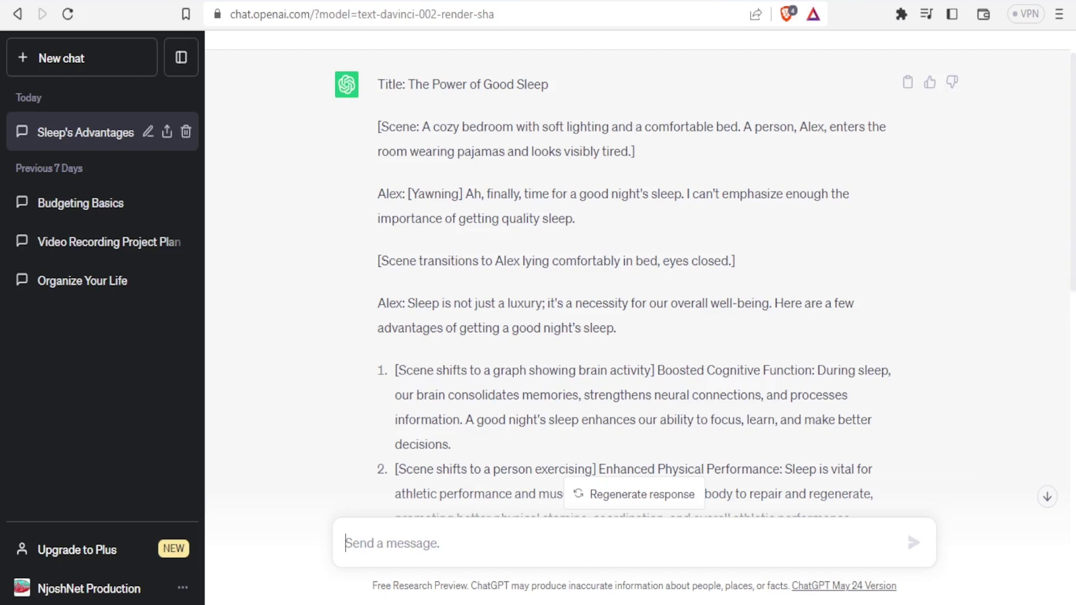
{"action": "left_click_drag", "start_coordinate": [1073, 241], "coordinate": [1064, 553]}
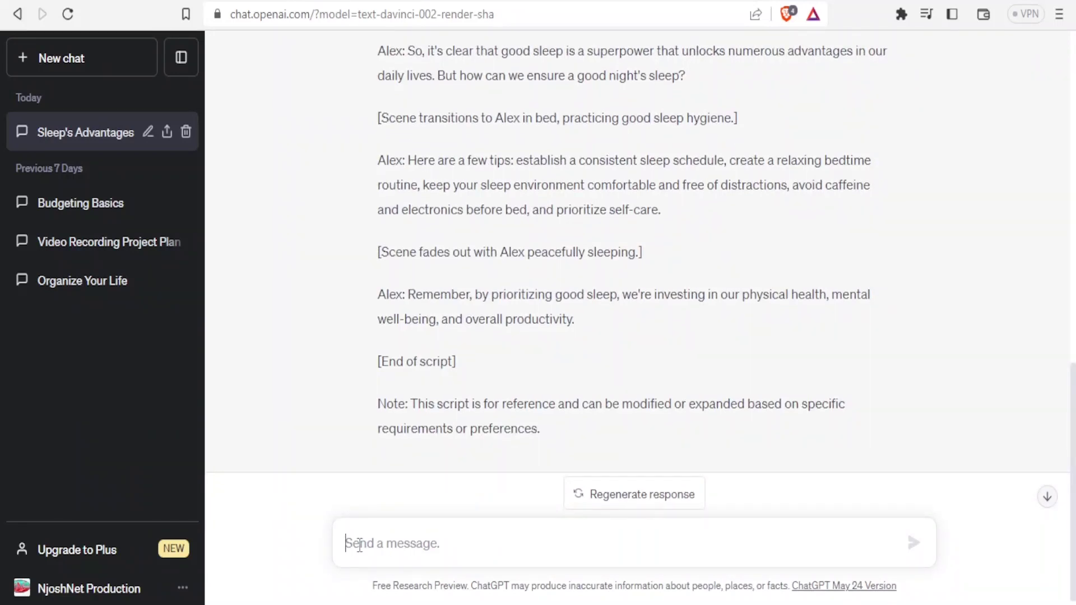
{"action": "type", "text": "Kim"}
{"action": "type", "text": "dly"}
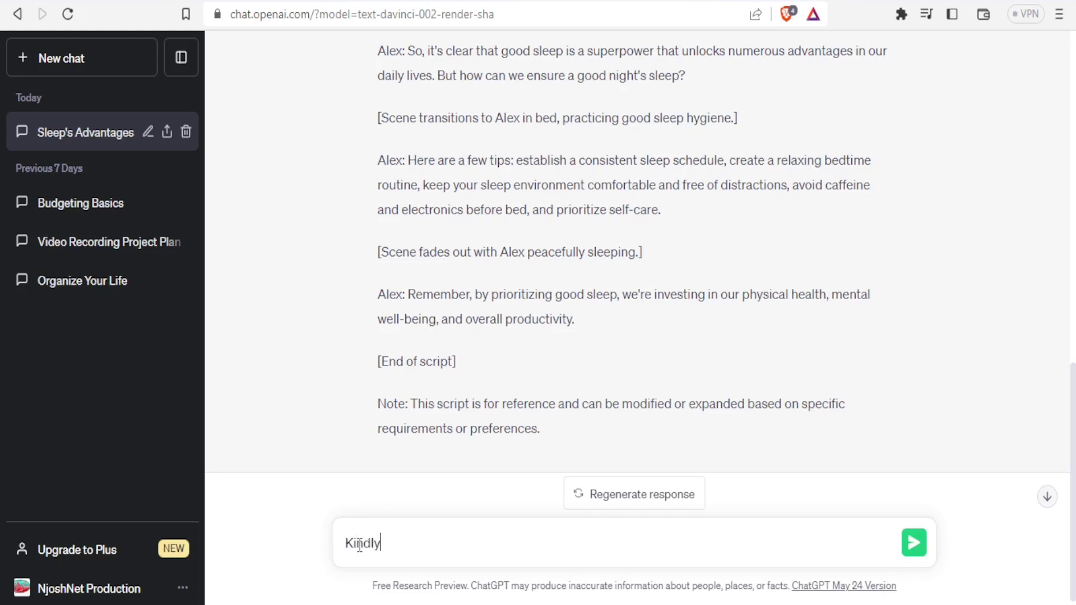
{"action": "type", "text": " fenerate a script for a videoon benefi"}
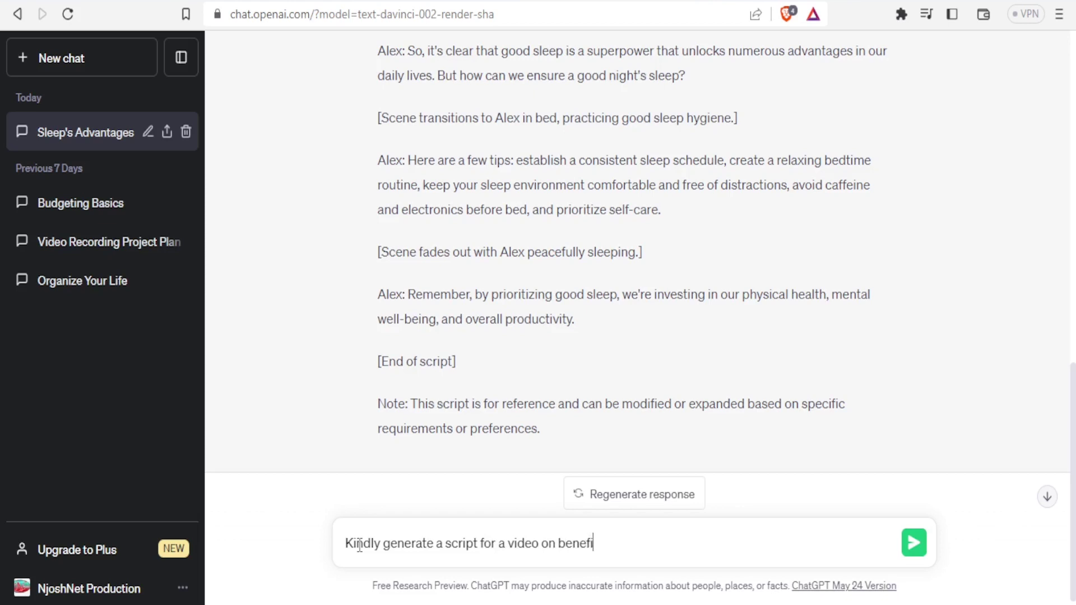
{"action": "type", "text": "ts of exercise"}
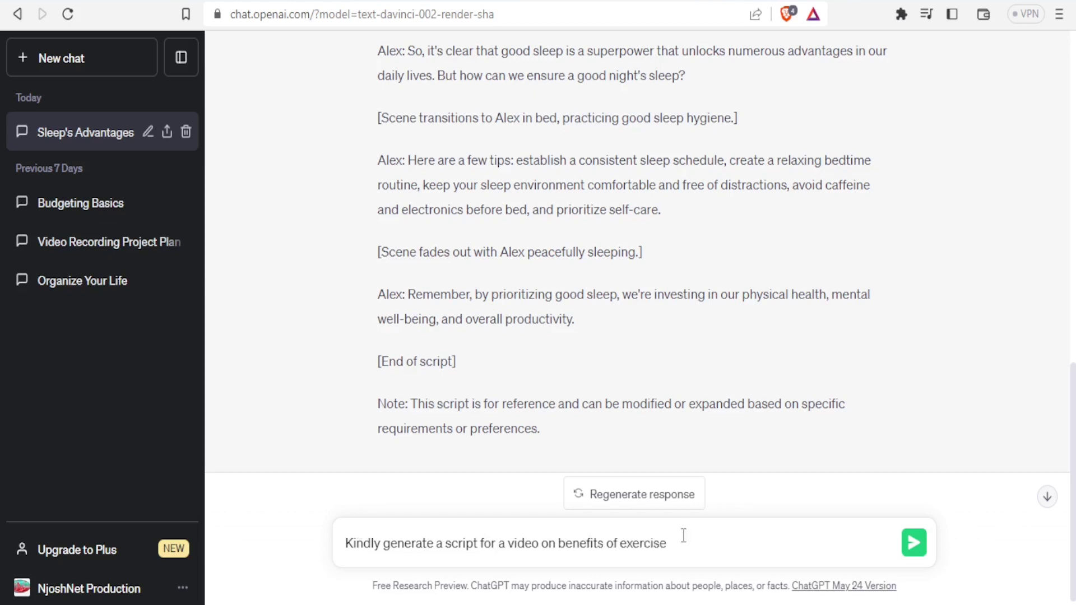
{"action": "left_click", "coordinate": [915, 543]}
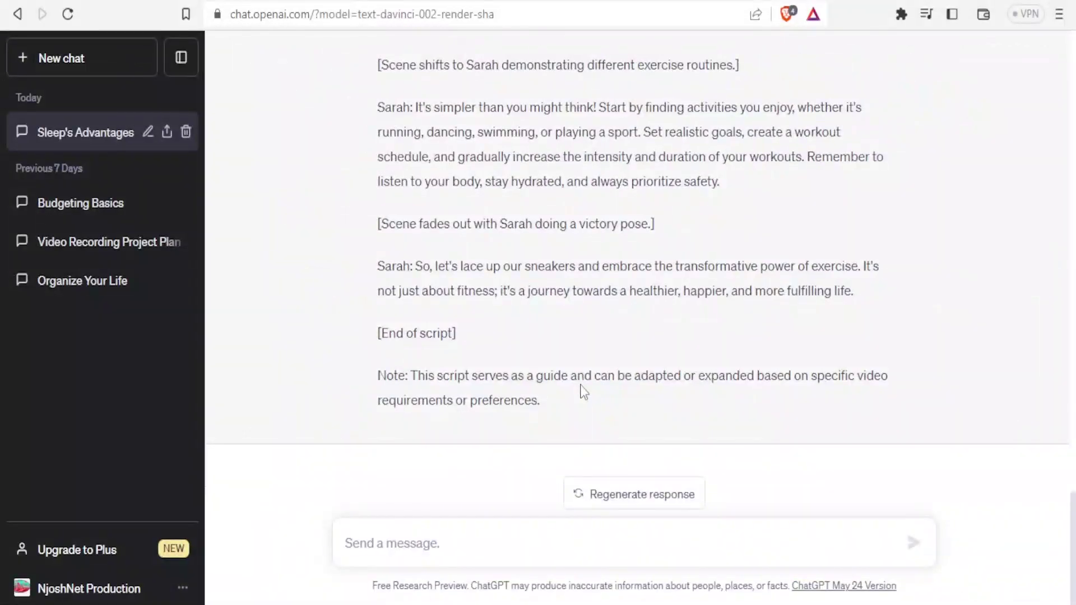
{"action": "left_click_drag", "start_coordinate": [1072, 526], "coordinate": [1070, 343]}
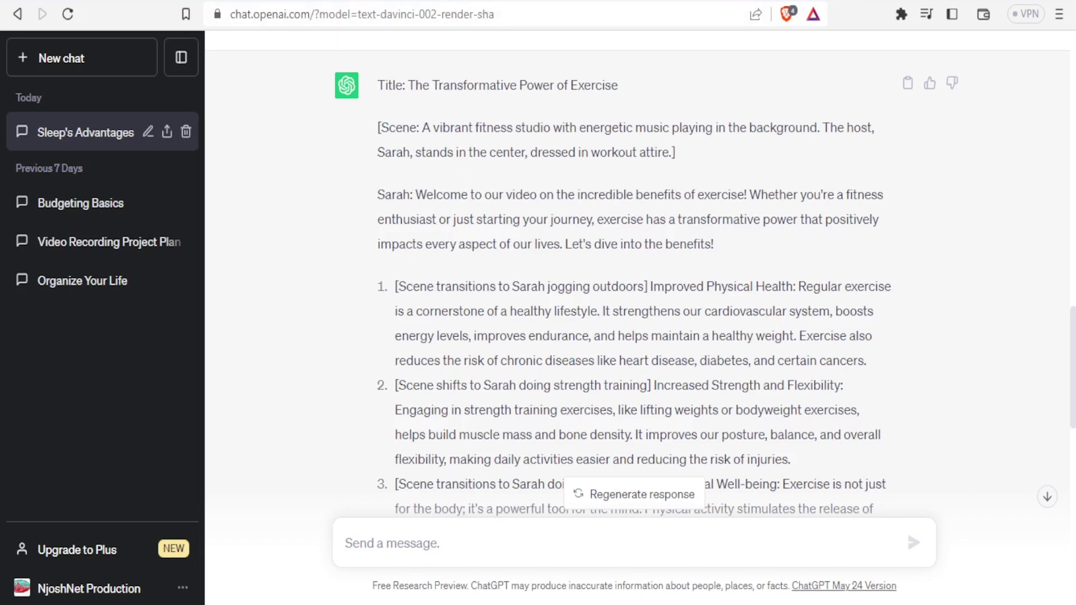
Switch to Steve AI, register an account with a user name, email address and account password, and dismiss the offer to save the password.
{"action": "left_click", "coordinate": [392, 1]}
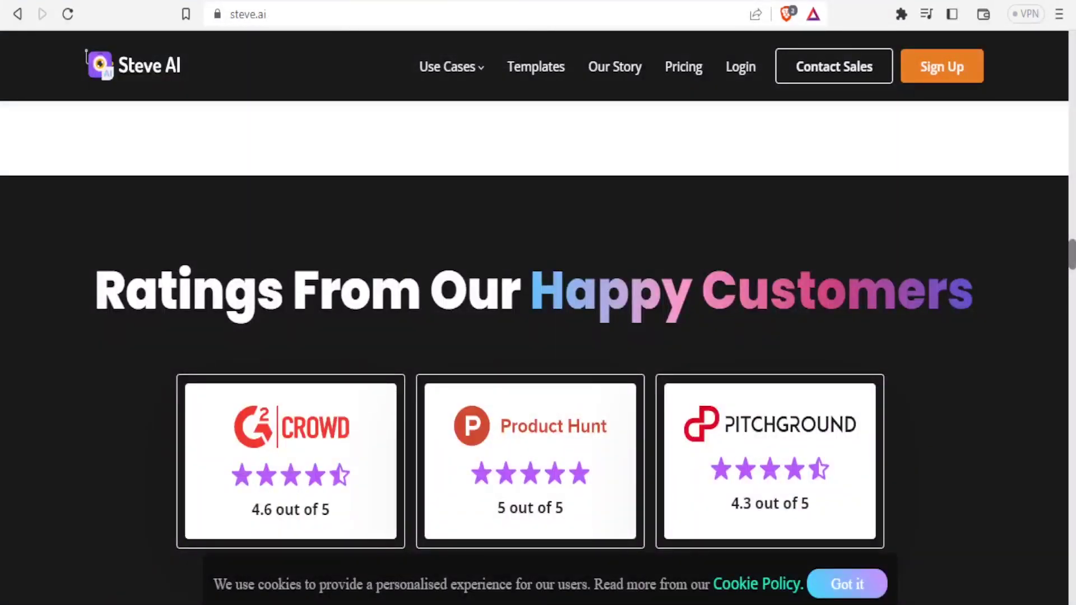
{"action": "left_click", "coordinate": [927, 69]}
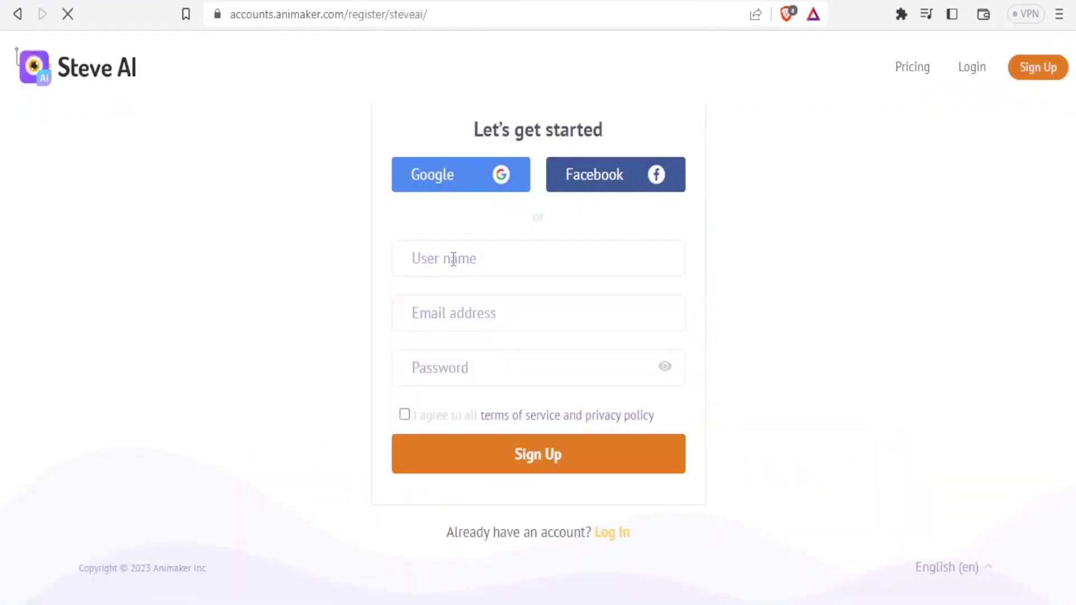
{"action": "type", "text": "Njosh"}
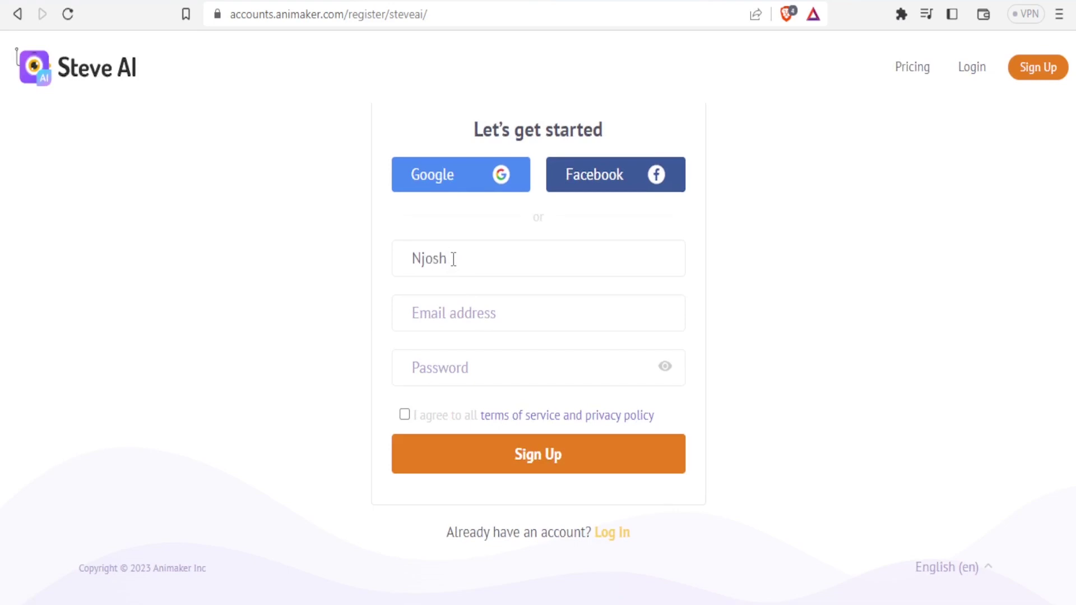
{"action": "left_click", "coordinate": [429, 325]}
{"action": "key", "text": "ctrl+v"}
{"action": "left_click", "coordinate": [426, 367]}
{"action": "type", "text": "*************"}
{"action": "left_click", "coordinate": [445, 453]}
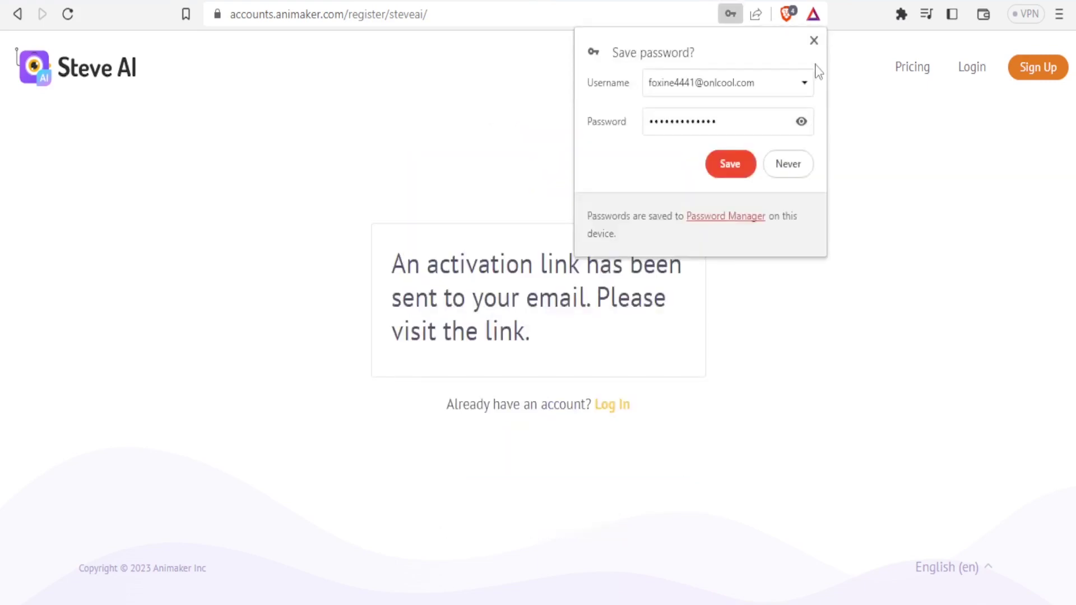
{"action": "left_click", "coordinate": [813, 39]}
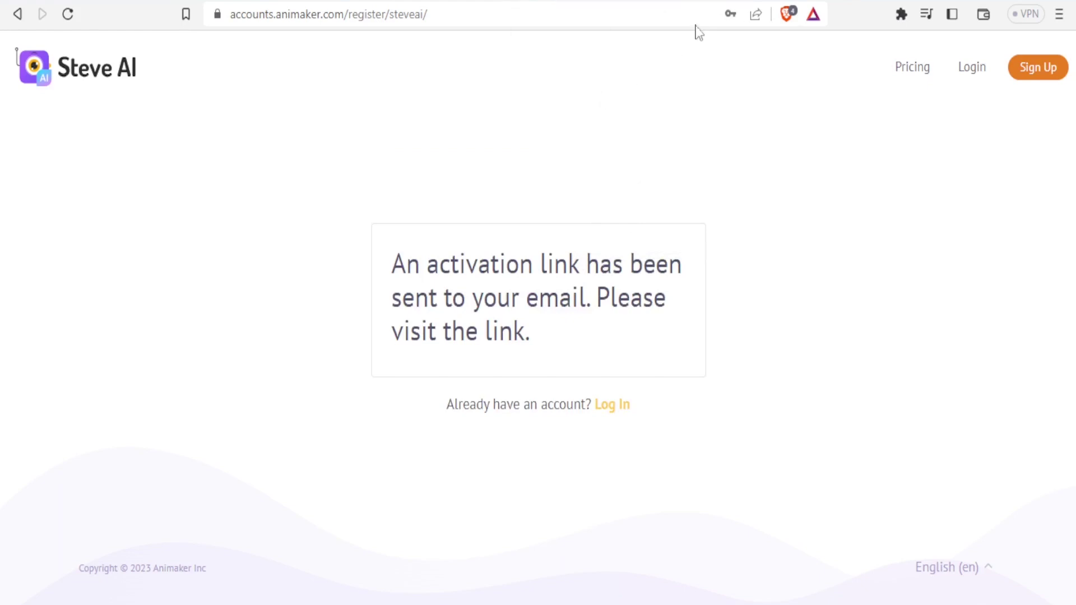
Switch to Temp Mail, open the Steve AI account activation email, and go to the Steve AI dashboard.
{"action": "left_click", "coordinate": [728, 2]}
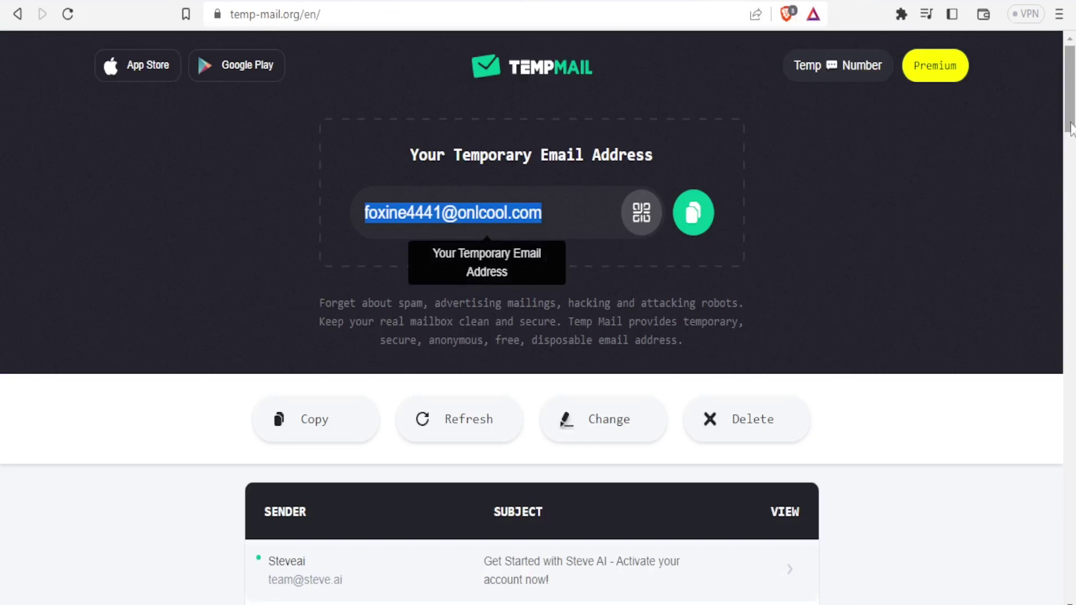
{"action": "scroll", "coordinate": [1057, 213], "scroll_direction": "down", "scroll_amount": 5}
{"action": "left_click", "coordinate": [518, 297]}
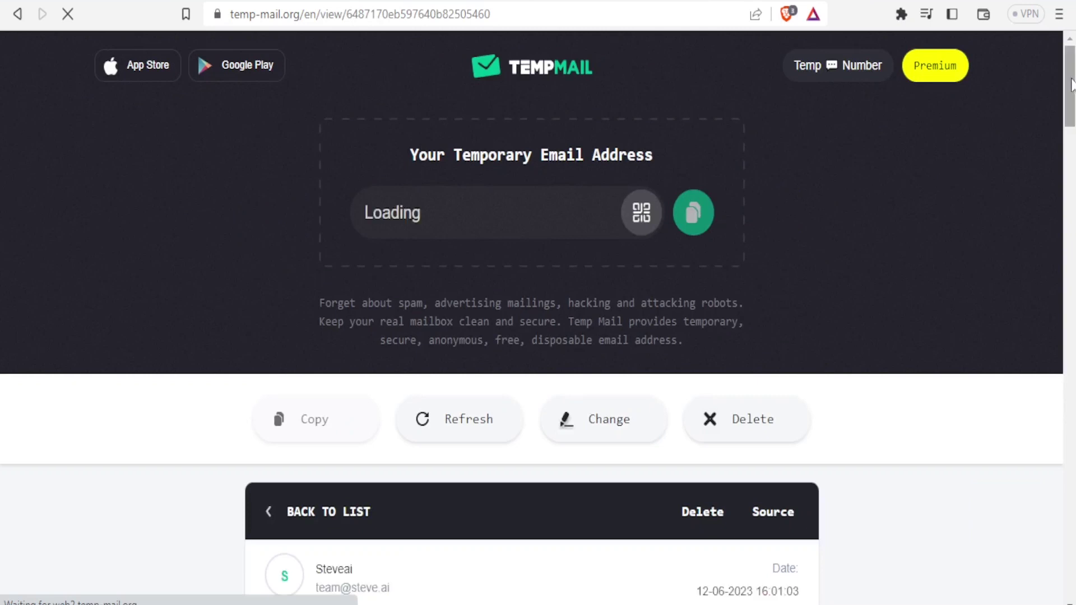
{"action": "left_click_drag", "start_coordinate": [1071, 84], "coordinate": [1061, 144]}
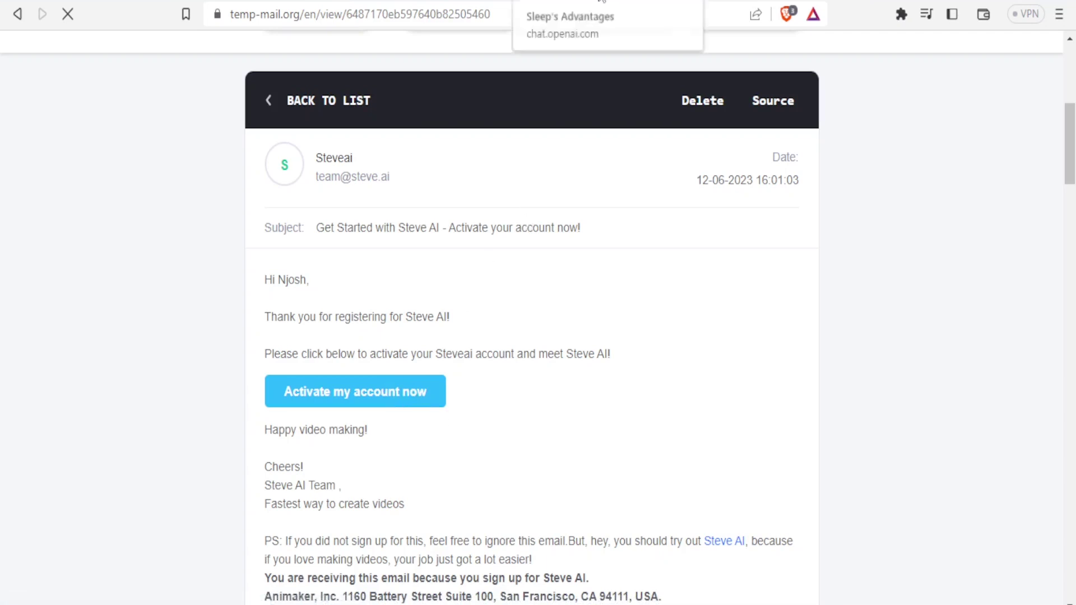
{"action": "left_click", "coordinate": [604, 2]}
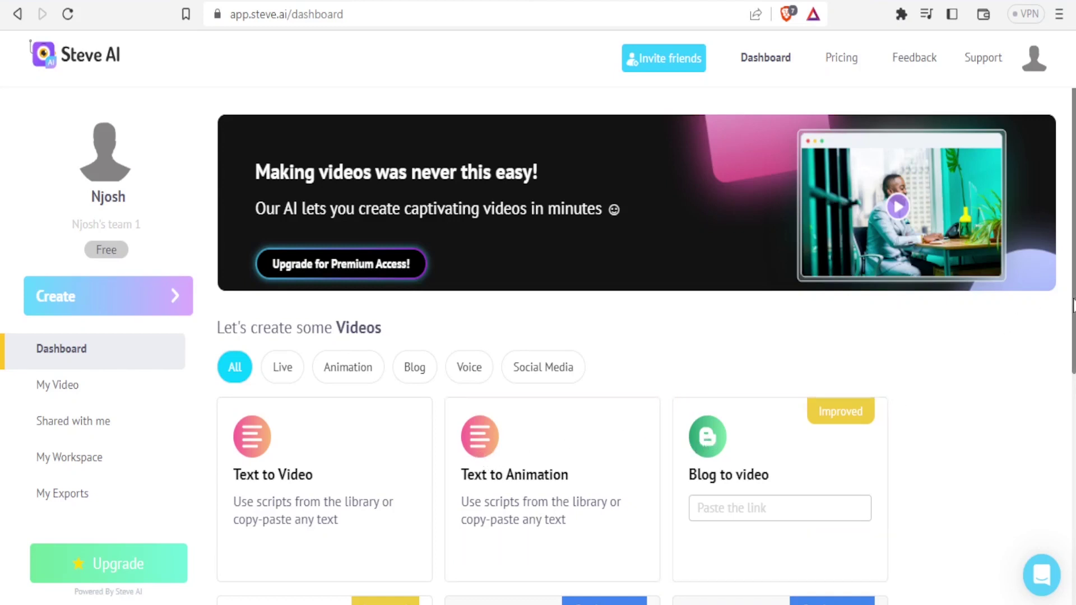
Examine the video creation options on the Steve AI dashboard, from Text to Video through Page URL to Animation.
{"action": "left_click_drag", "start_coordinate": [1073, 306], "coordinate": [1072, 418]}
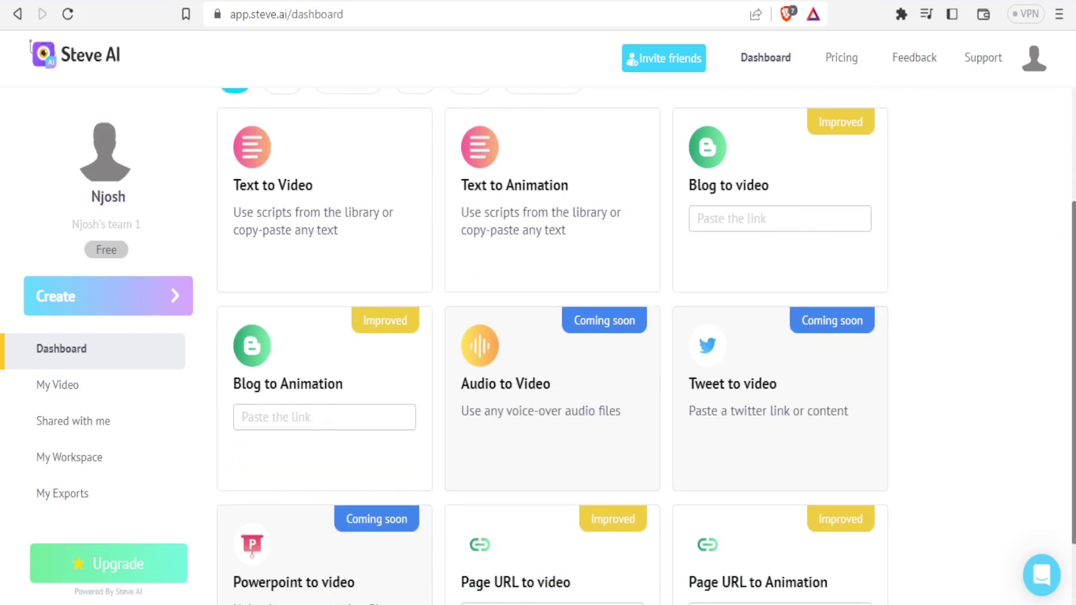
{"action": "scroll", "coordinate": [1064, 317], "scroll_direction": "down", "scroll_amount": 2}
{"action": "scroll", "coordinate": [1064, 385], "scroll_direction": "up", "scroll_amount": 4}
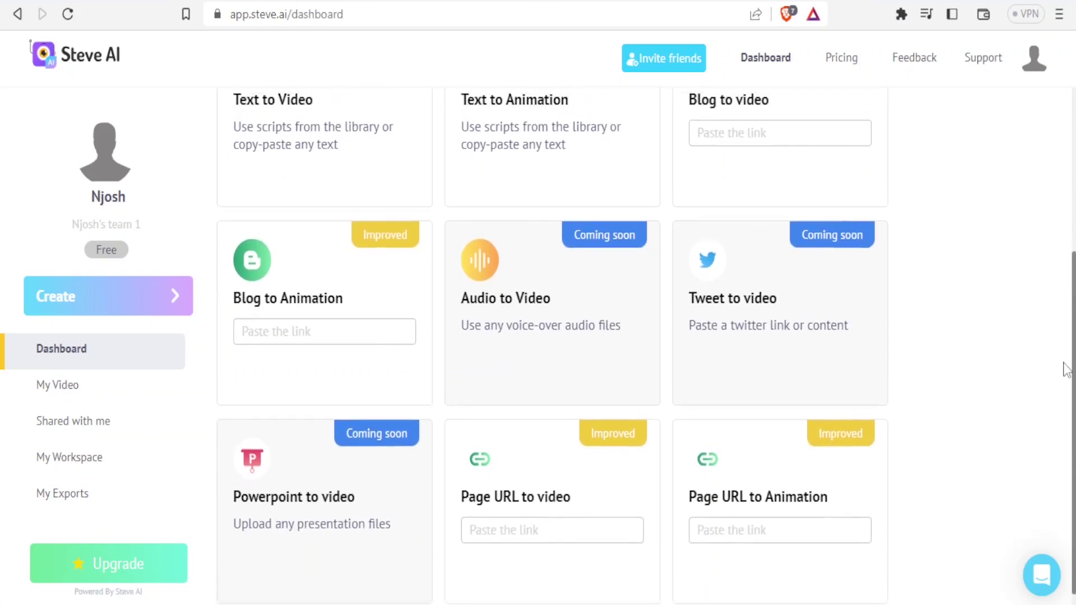
{"action": "scroll", "coordinate": [1059, 263], "scroll_direction": "up", "scroll_amount": 1}
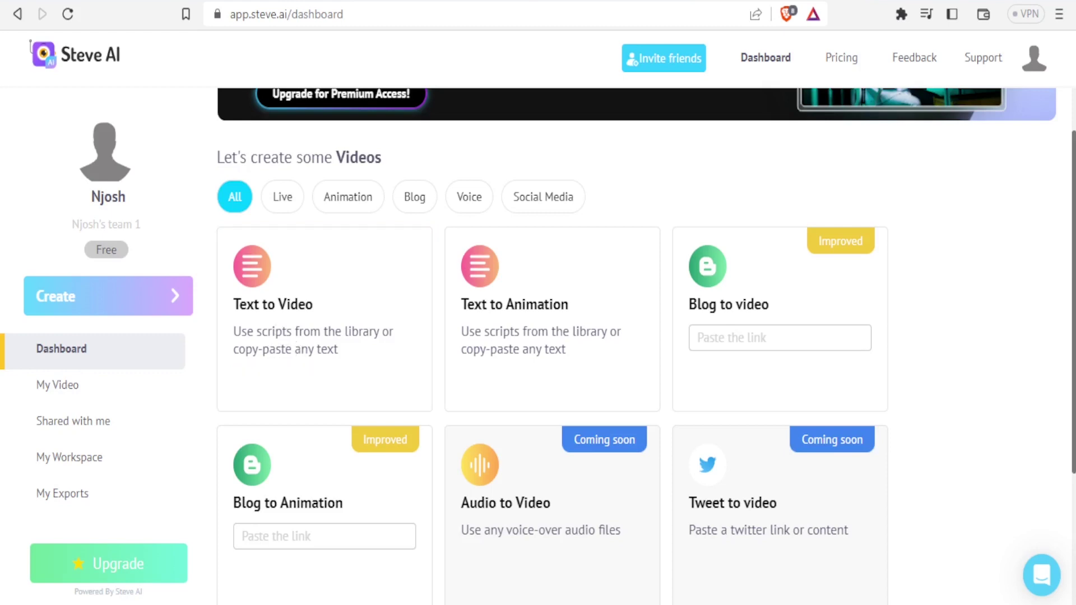
Start a Text to Video project and set the sample script's video type to Animation Video with a Horizontal (16:9) ratio.
{"action": "key", "text": "ctrl+Tab"}
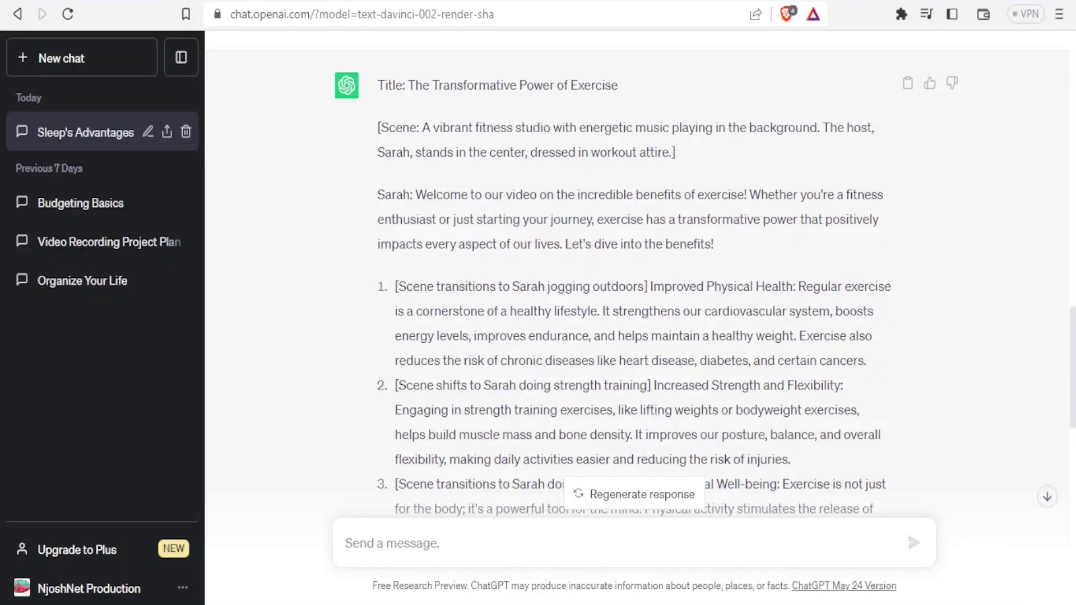
{"action": "key", "text": "ctrl+Tab"}
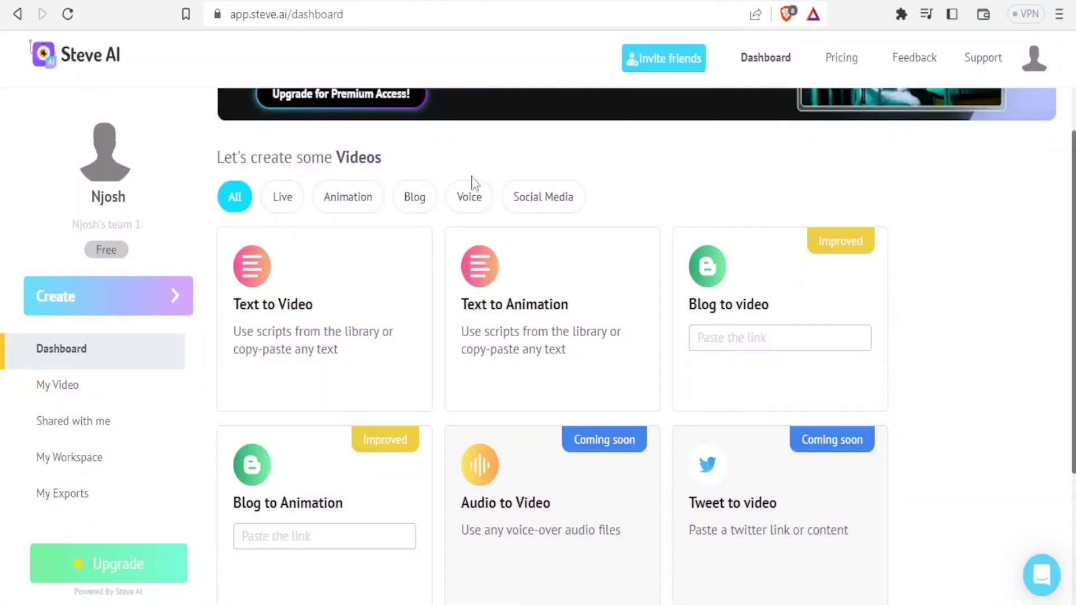
{"action": "left_click", "coordinate": [340, 387]}
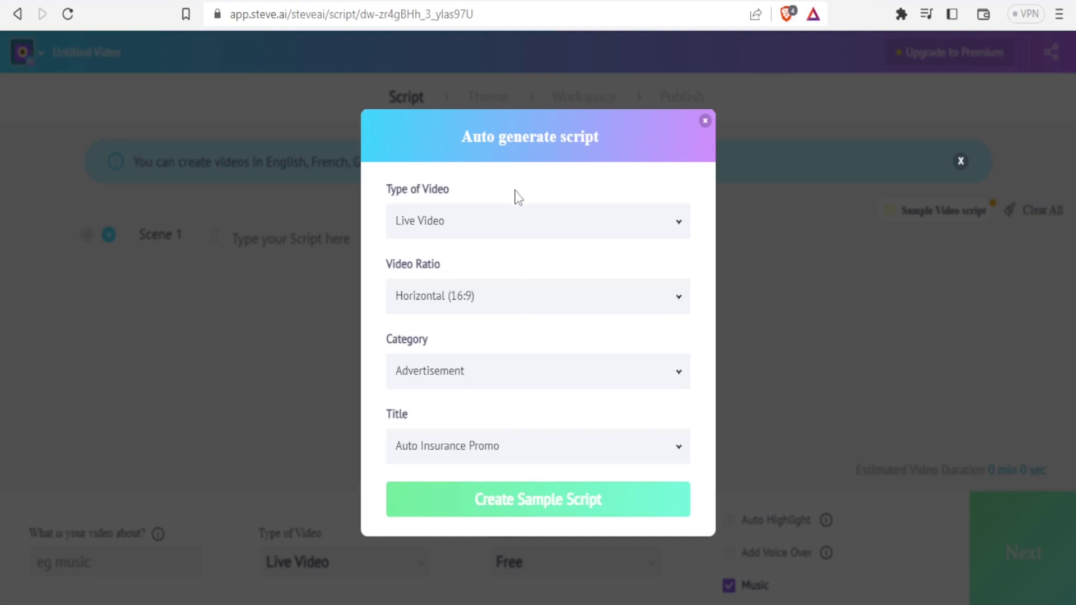
{"action": "left_click", "coordinate": [679, 227]}
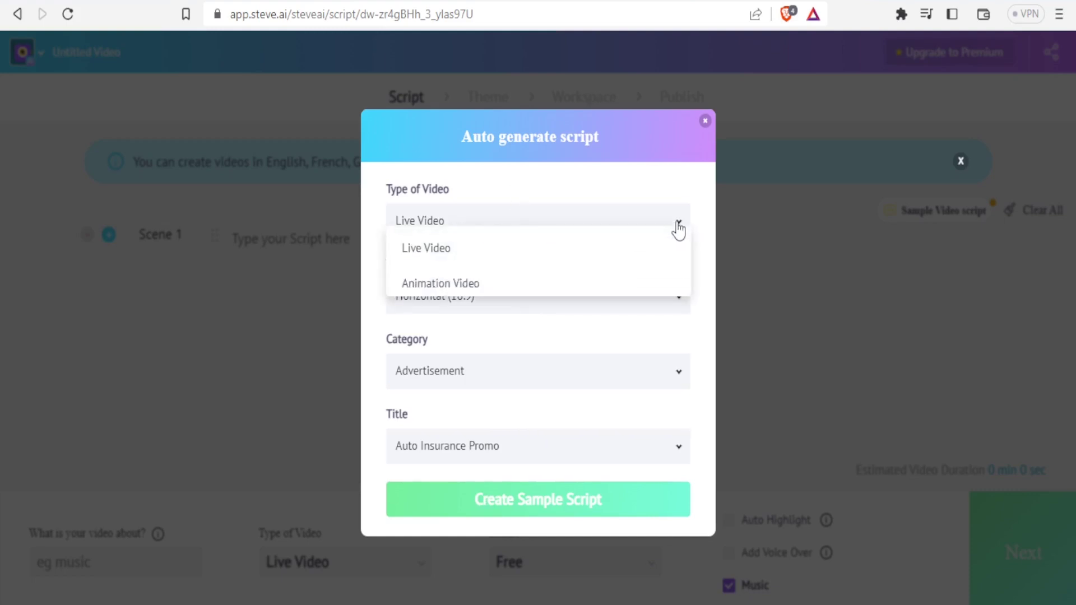
{"action": "left_click", "coordinate": [512, 289]}
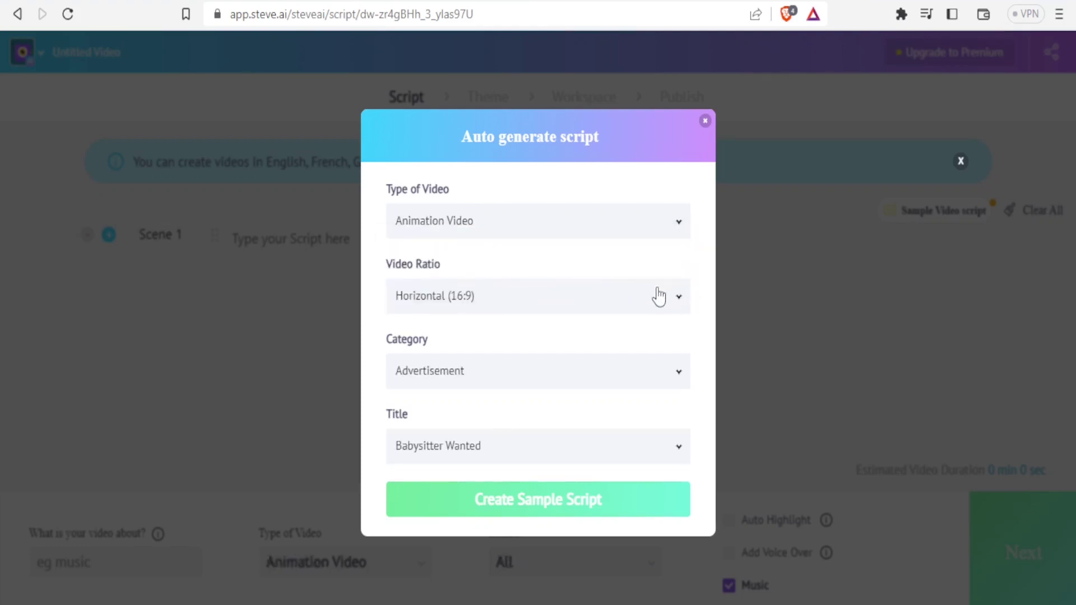
{"action": "left_click", "coordinate": [673, 306]}
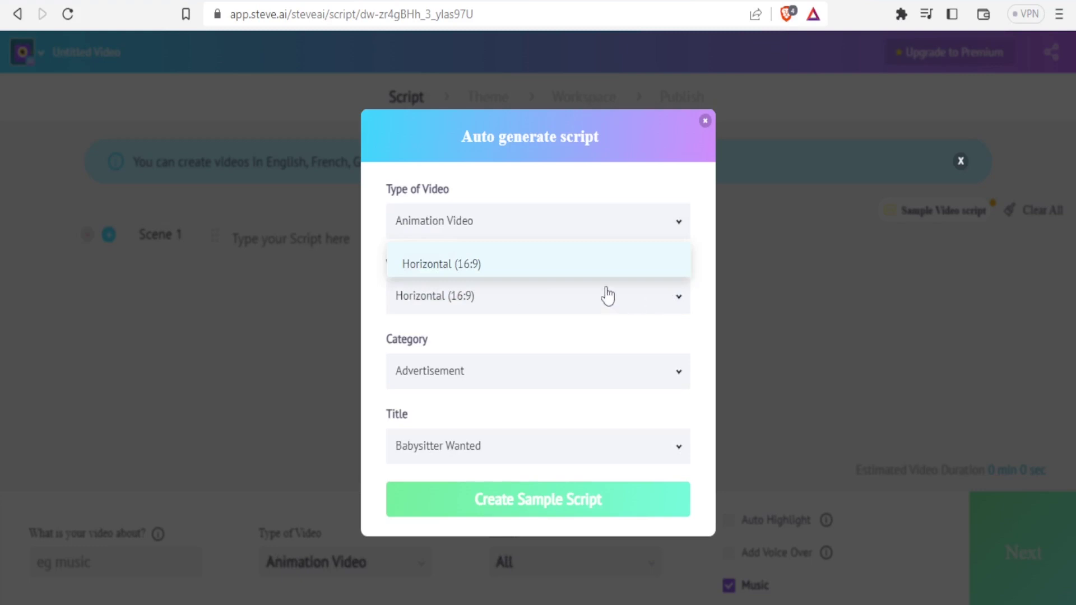
{"action": "left_click", "coordinate": [496, 267]}
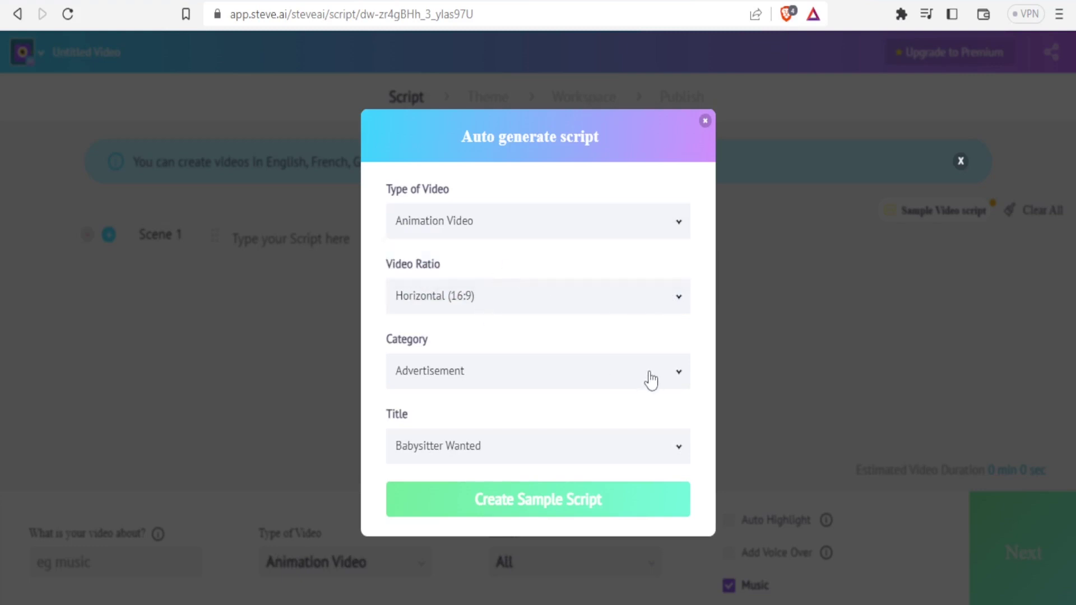
Set the category to Explainer Video and the title to Doctor Explainer, and create the sample script.
{"action": "left_click", "coordinate": [673, 380]}
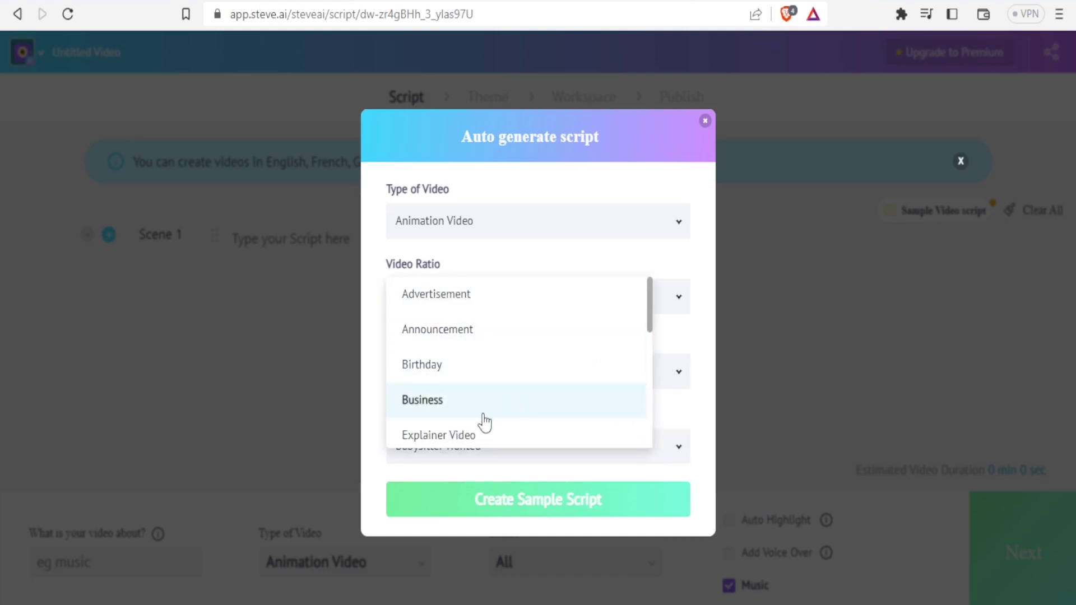
{"action": "left_click", "coordinate": [468, 436]}
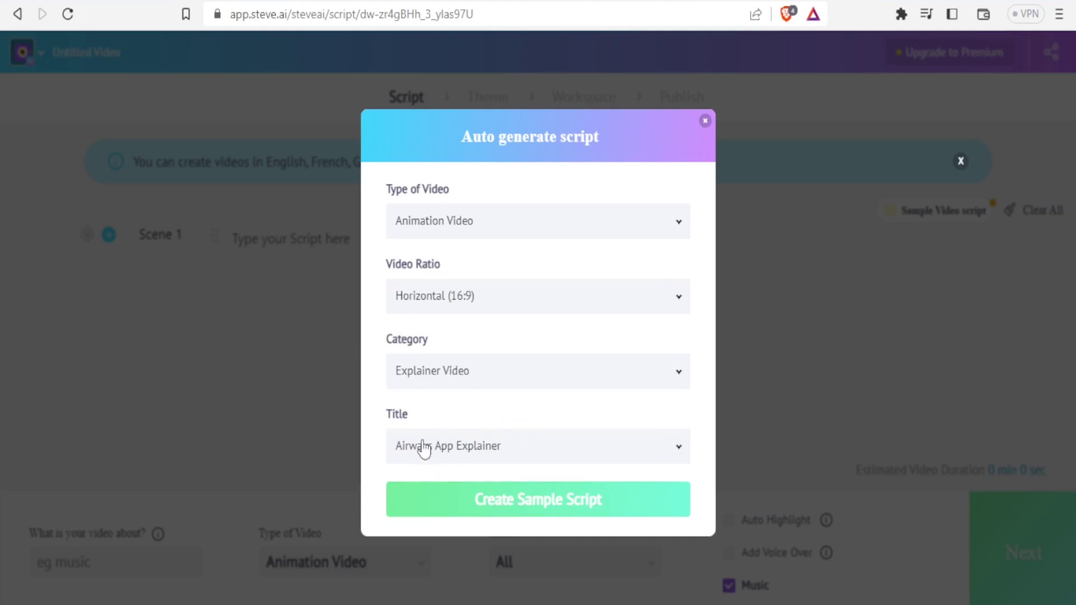
{"action": "left_click", "coordinate": [677, 455]}
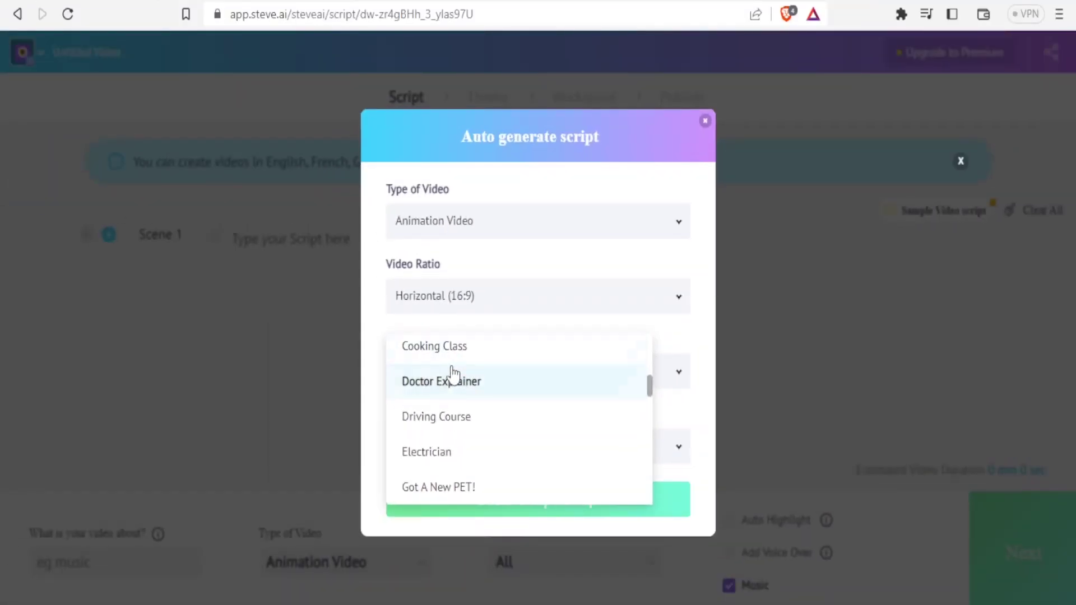
{"action": "left_click", "coordinate": [446, 384]}
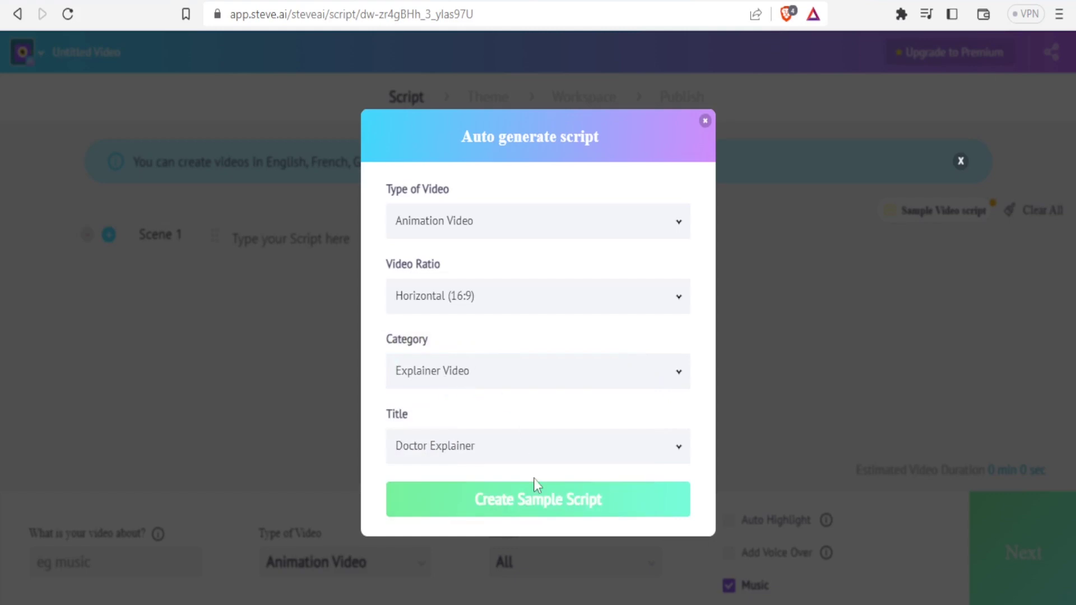
{"action": "left_click", "coordinate": [507, 508]}
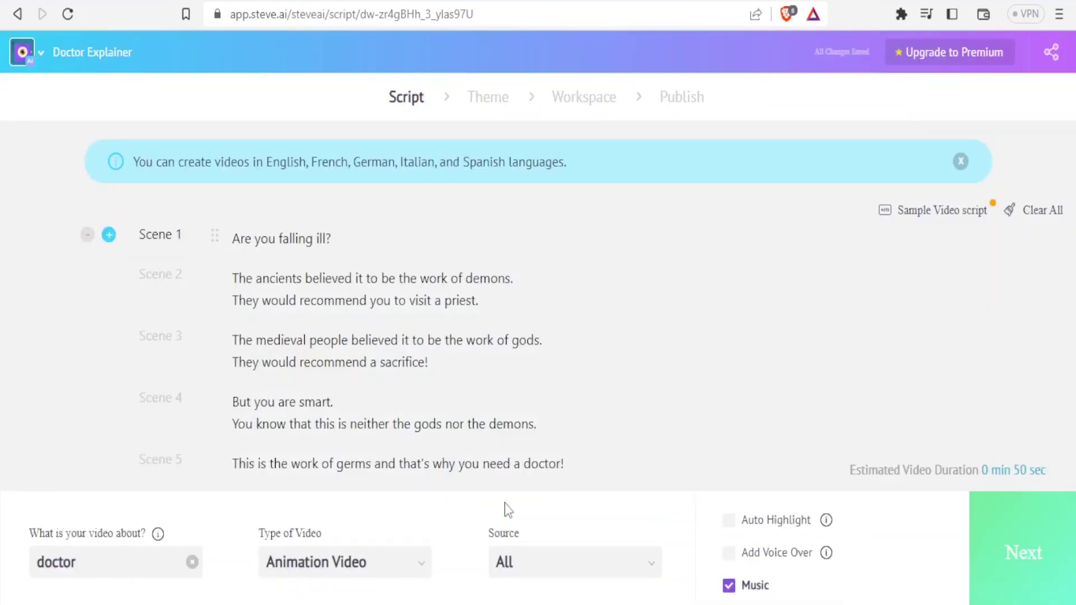
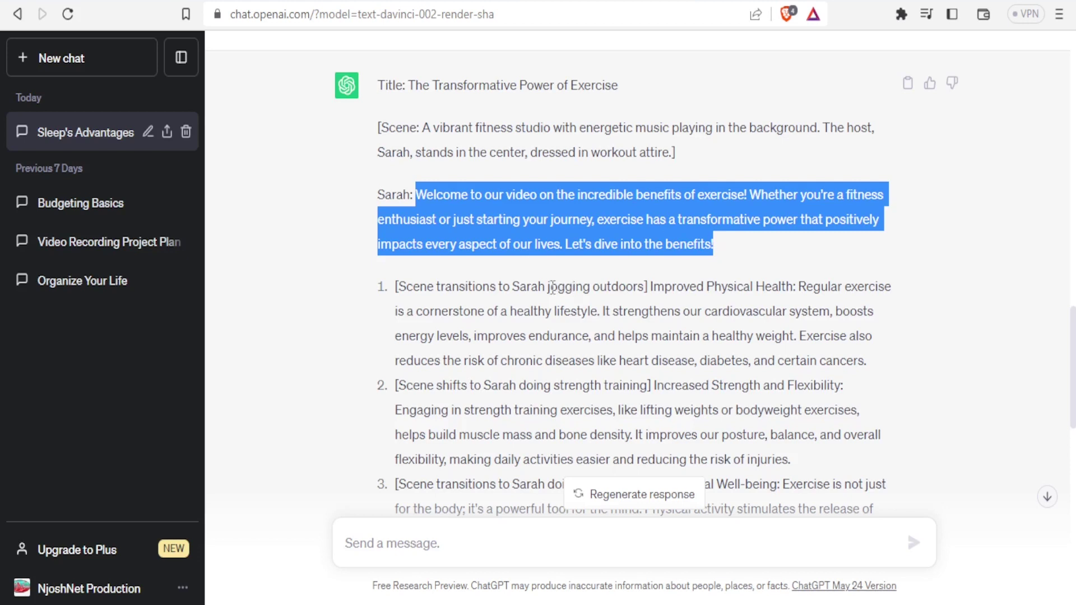
Copy the welcome paragraph from the ChatGPT script, try pasting it at Scene 1 of the Steve AI script, and undo the paste.
{"action": "left_click_drag", "start_coordinate": [648, 287], "coordinate": [406, 291]}
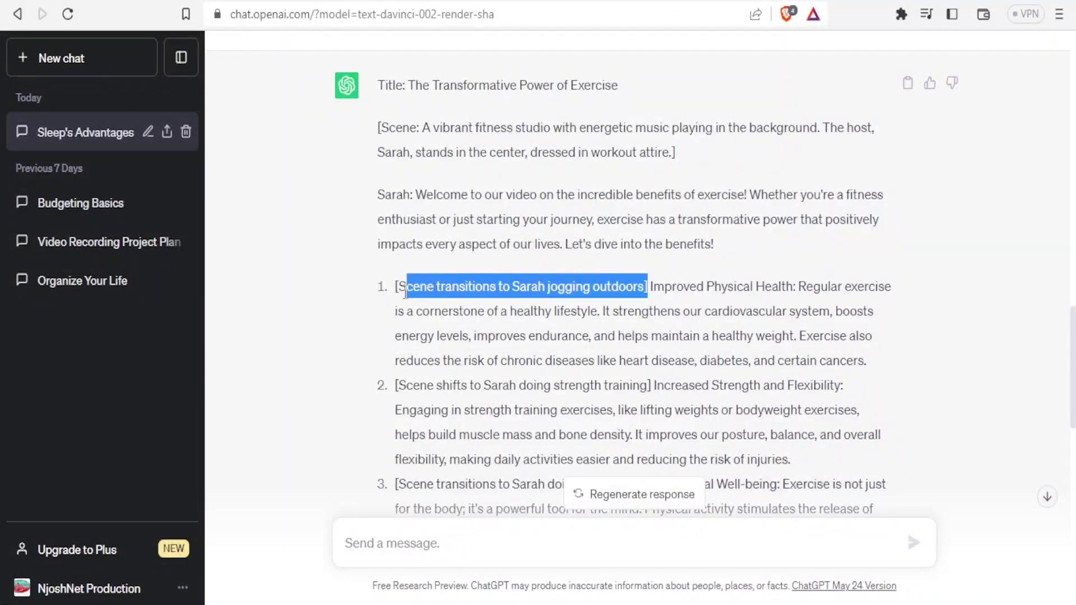
{"action": "left_click_drag", "start_coordinate": [716, 247], "coordinate": [420, 189]}
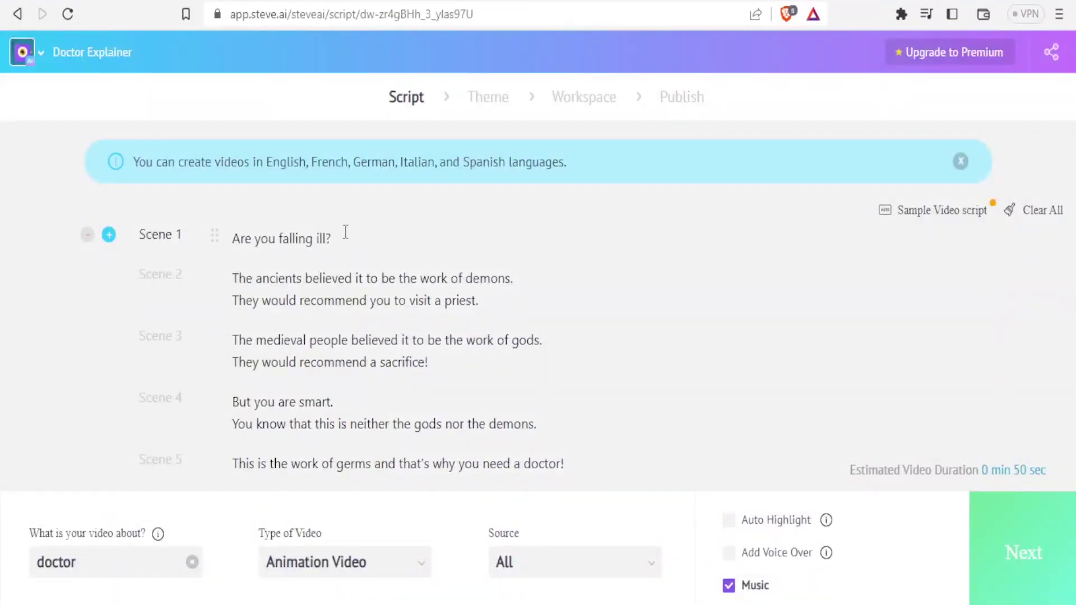
{"action": "left_click_drag", "start_coordinate": [340, 236], "coordinate": [231, 238]}
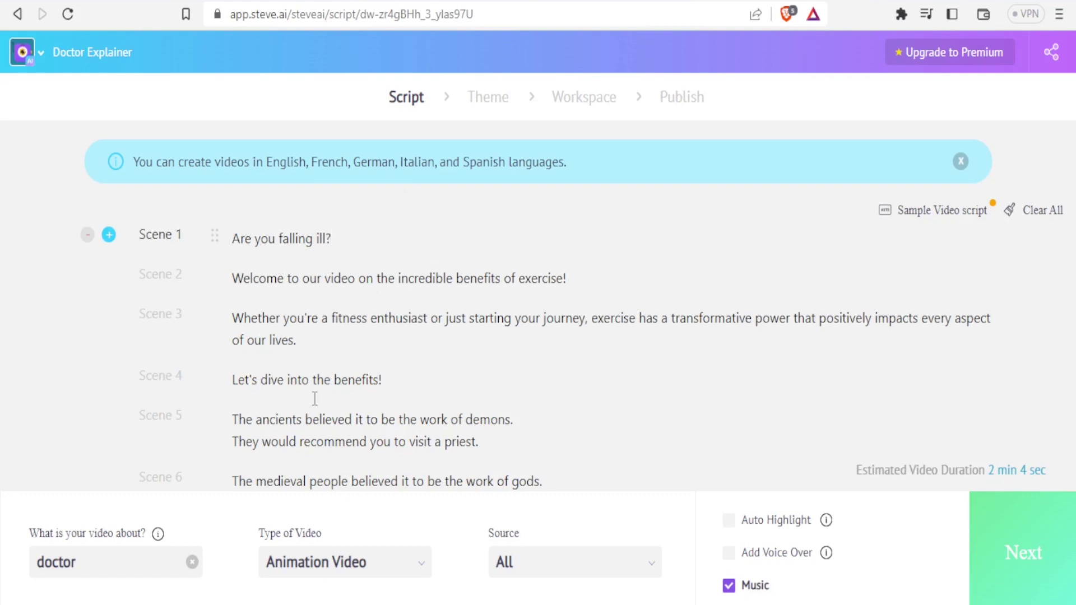
{"action": "key", "text": "ctrl+z"}
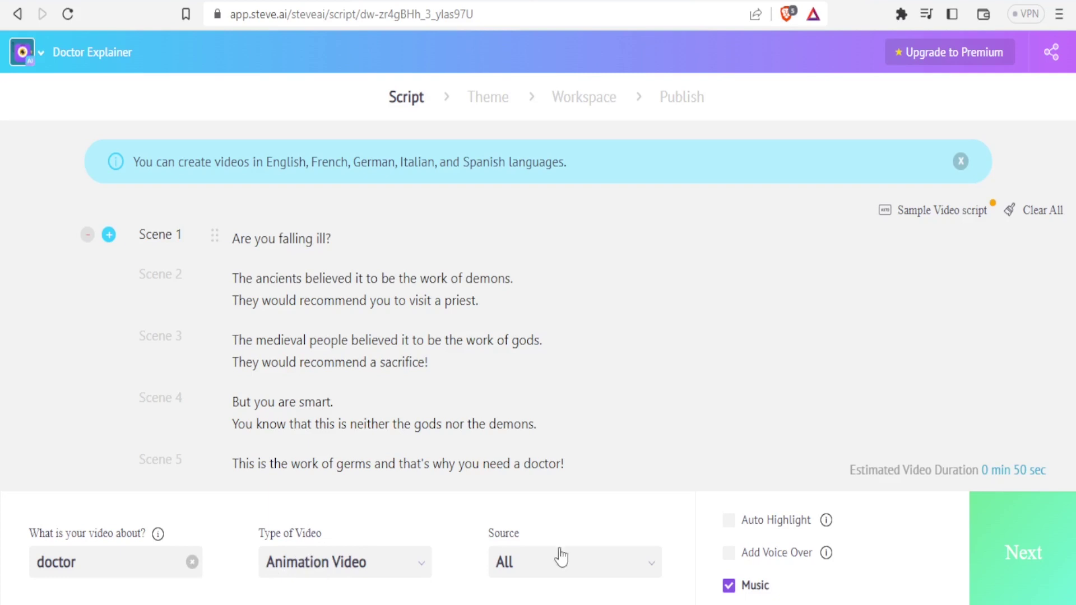
Add a voice-over to the video with the language set to English and the accent to US.
{"action": "left_click", "coordinate": [649, 571]}
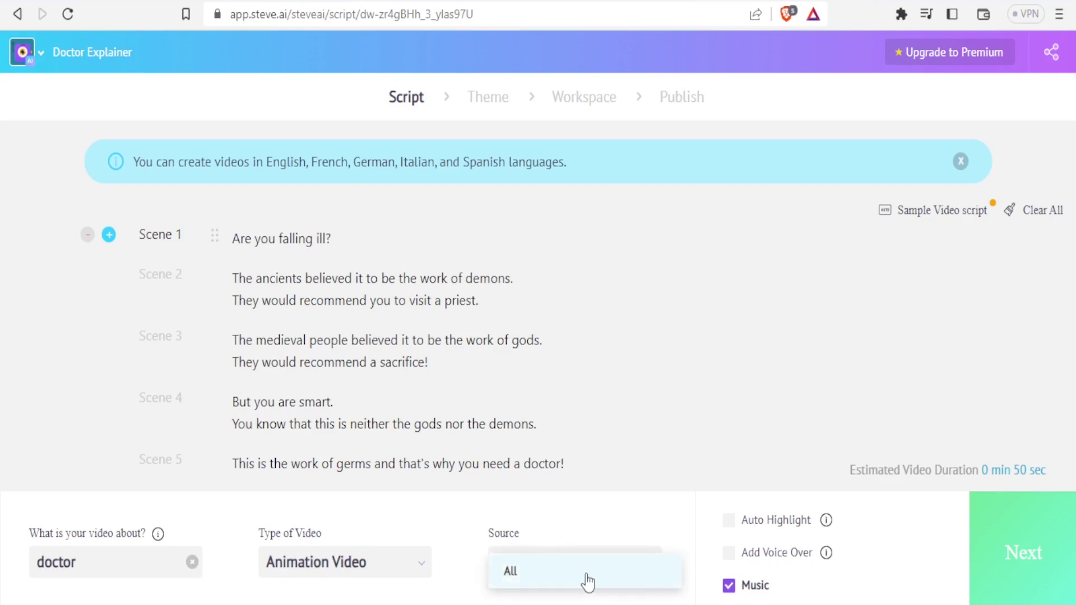
{"action": "left_click", "coordinate": [673, 517]}
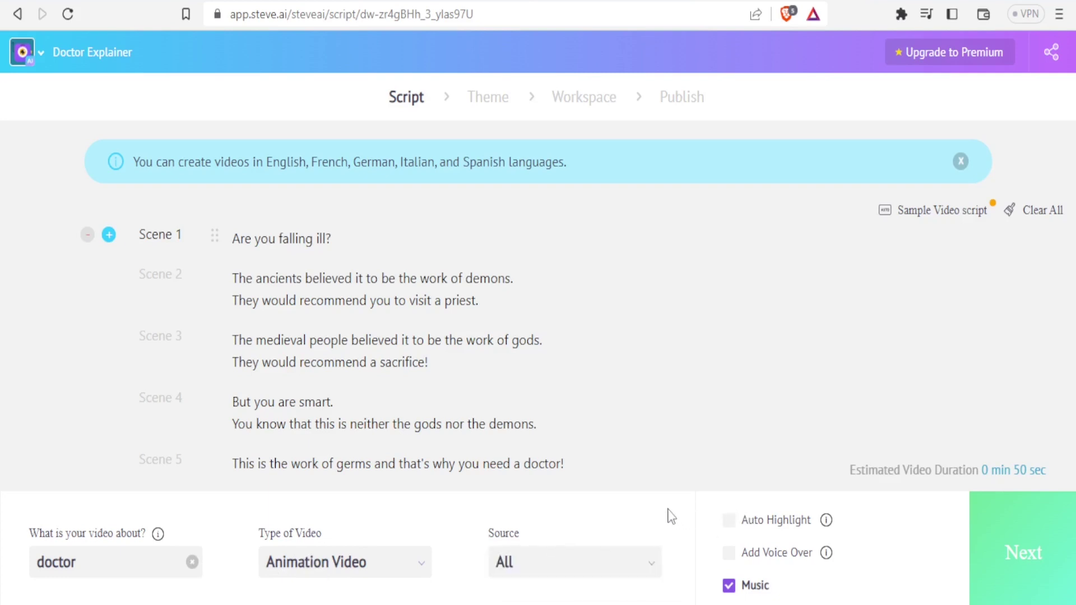
{"action": "left_click", "coordinate": [729, 554]}
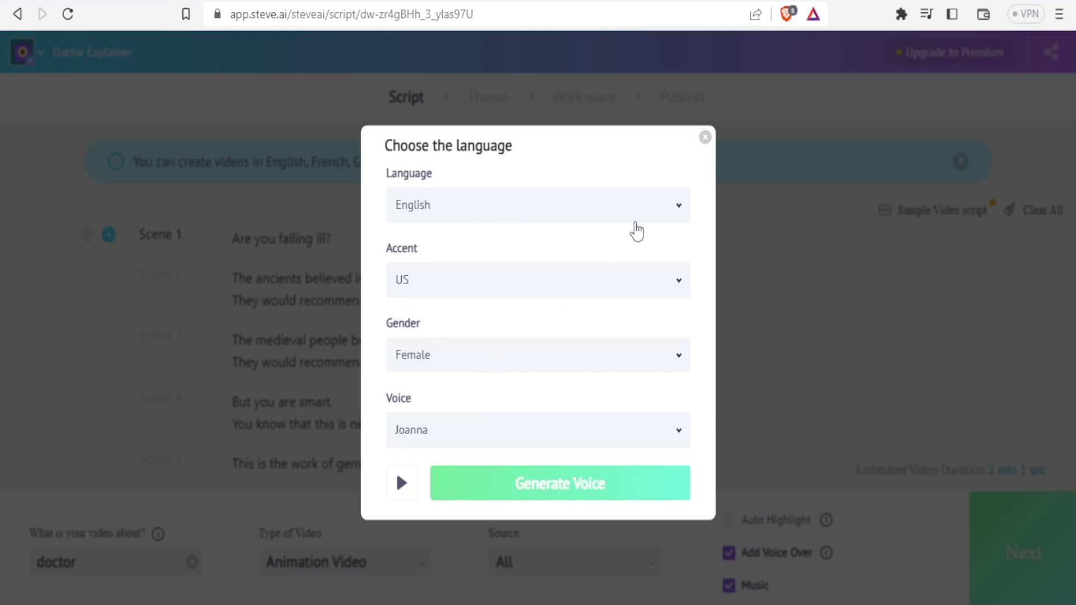
{"action": "left_click", "coordinate": [677, 208]}
{"action": "left_click", "coordinate": [508, 240]}
{"action": "left_click", "coordinate": [678, 295]}
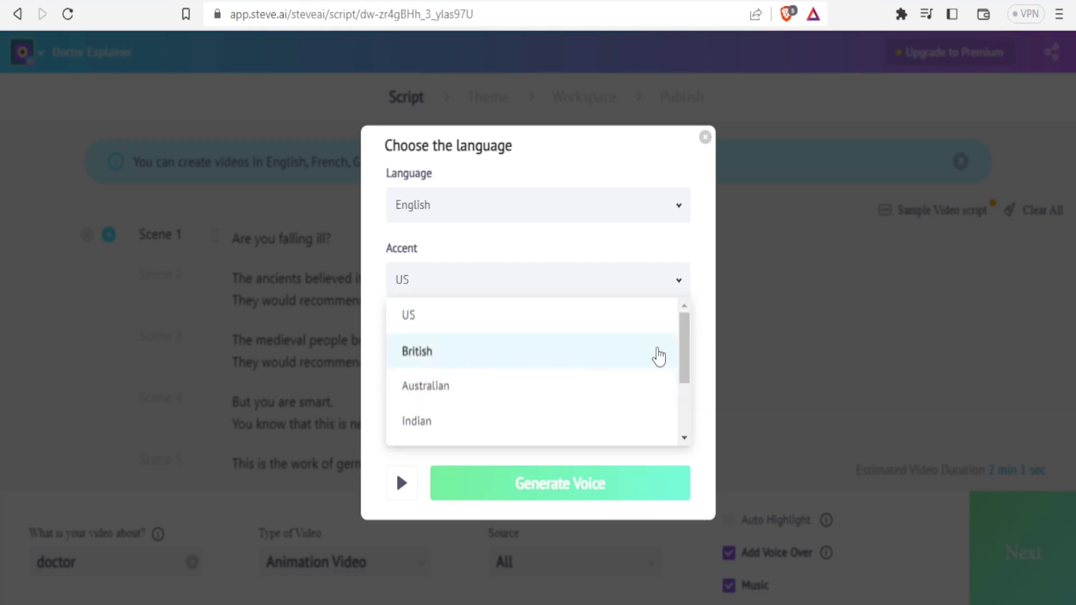
{"action": "left_click", "coordinate": [456, 316]}
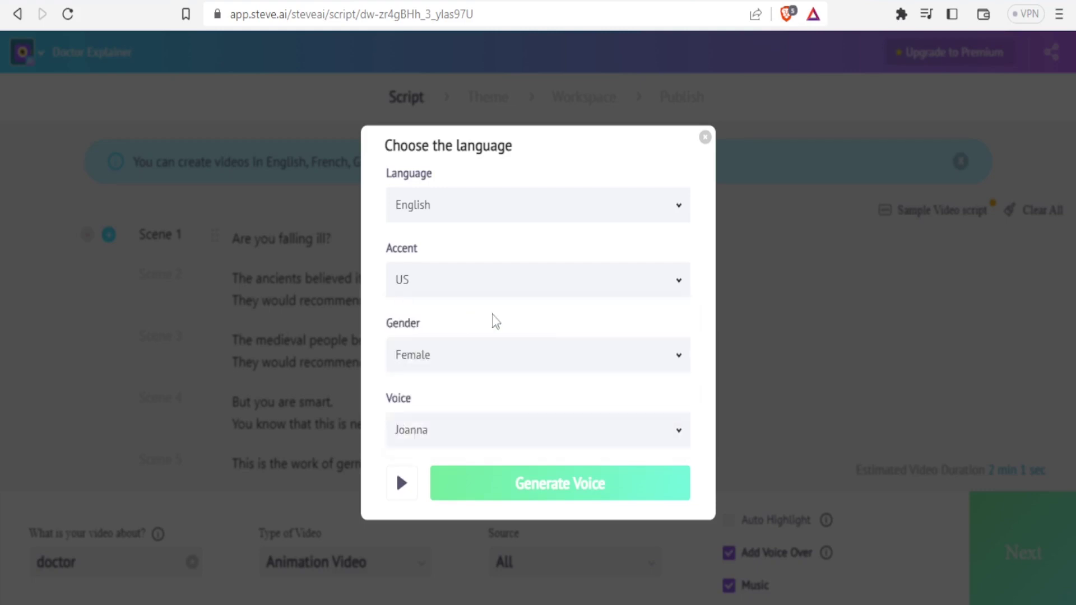
Set the voice-over gender to Male with the voice Matthew, and generate the voice.
{"action": "left_click", "coordinate": [683, 361]}
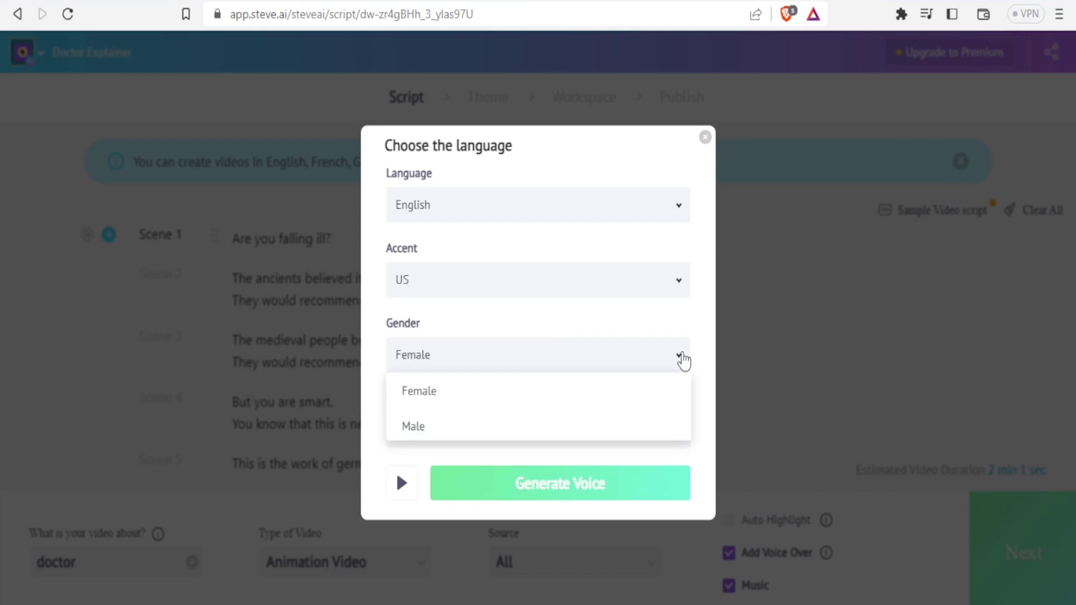
{"action": "left_click", "coordinate": [432, 432]}
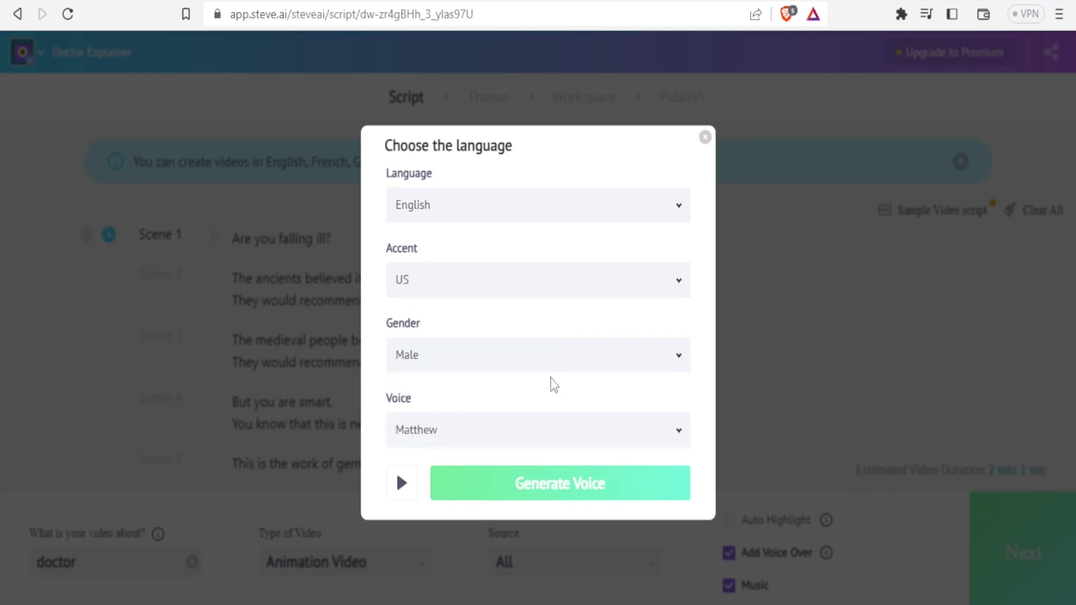
{"action": "left_click", "coordinate": [683, 436]}
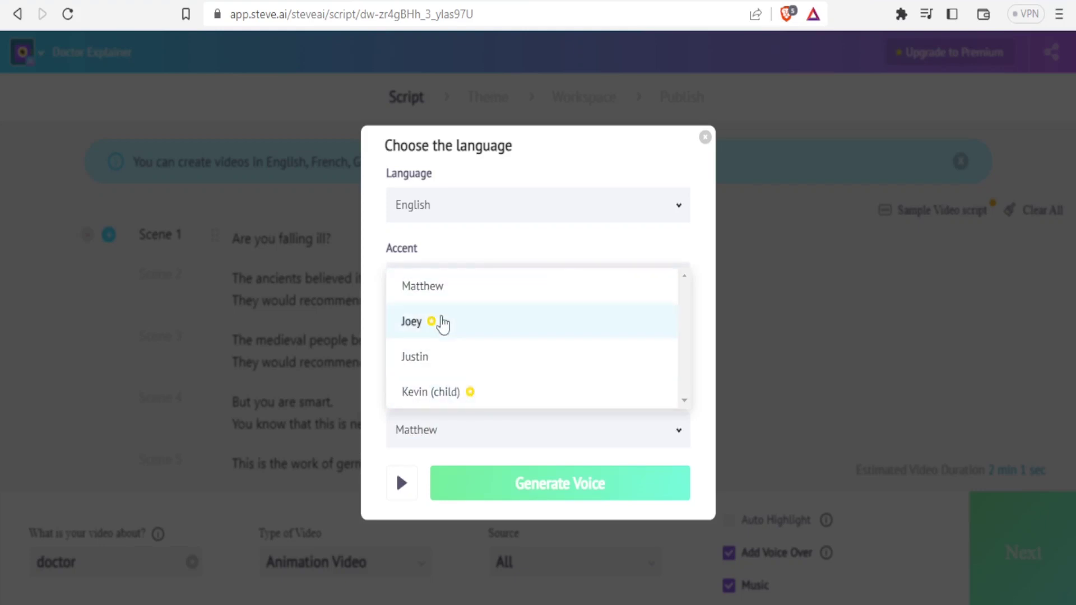
{"action": "left_click", "coordinate": [469, 294]}
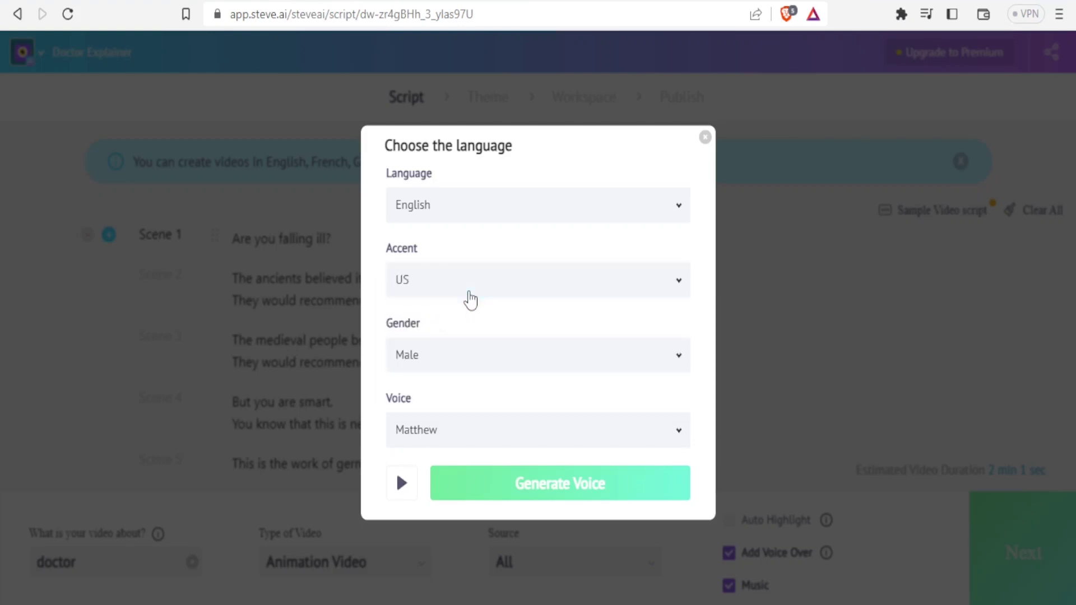
{"action": "left_click", "coordinate": [524, 485]}
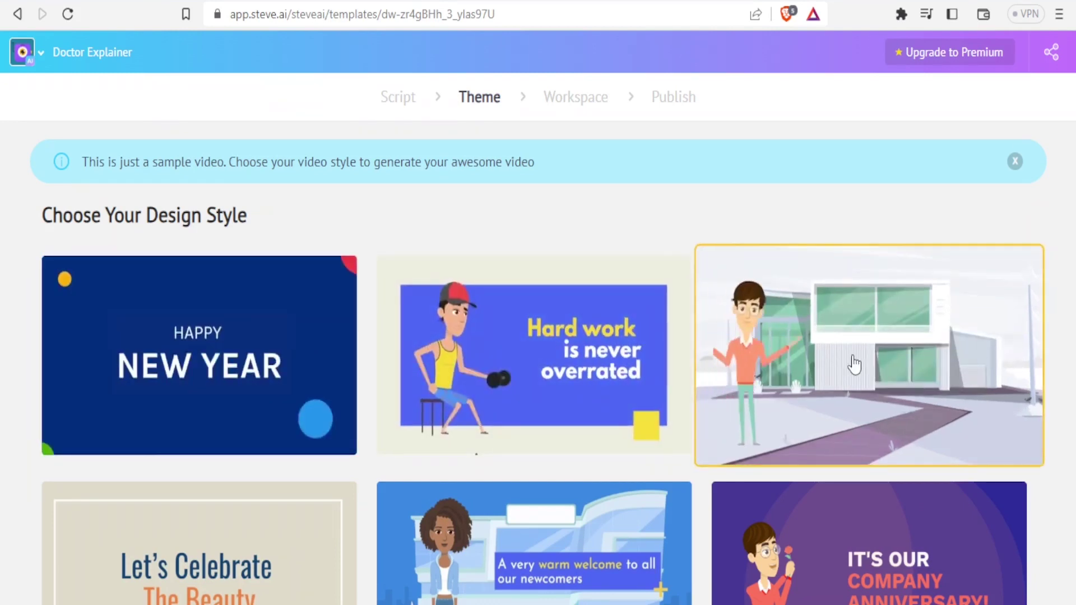
Review the design styles, apply the "Hard work is never overrated" style, and preview the opening scene in the workspace.
{"action": "scroll", "coordinate": [854, 366], "scroll_direction": "down", "scroll_amount": 3}
{"action": "scroll", "coordinate": [855, 365], "scroll_direction": "down", "scroll_amount": 3}
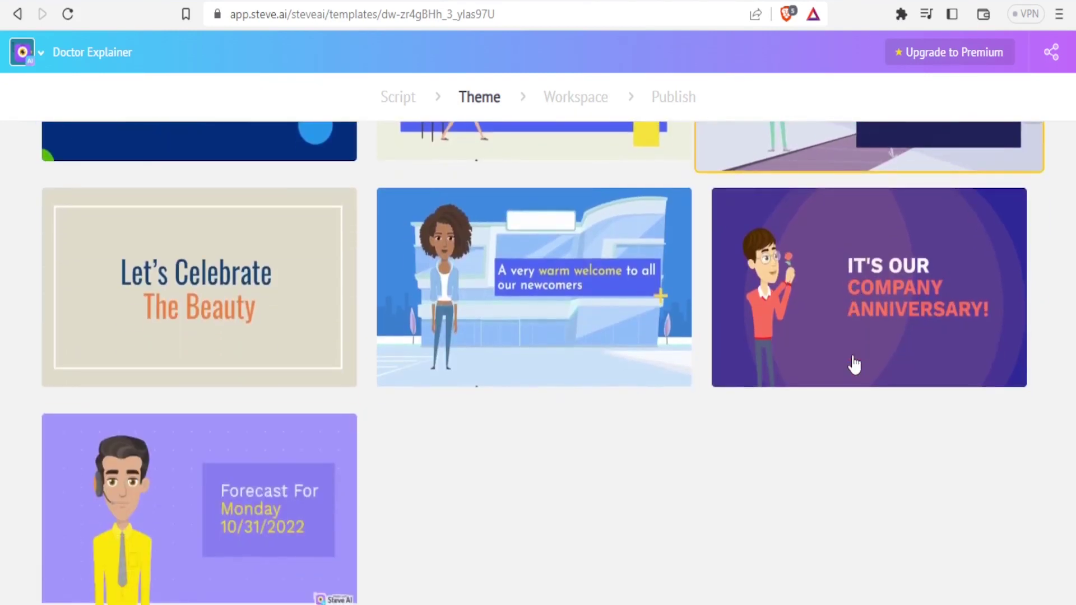
{"action": "scroll", "coordinate": [854, 365], "scroll_direction": "down", "scroll_amount": 2}
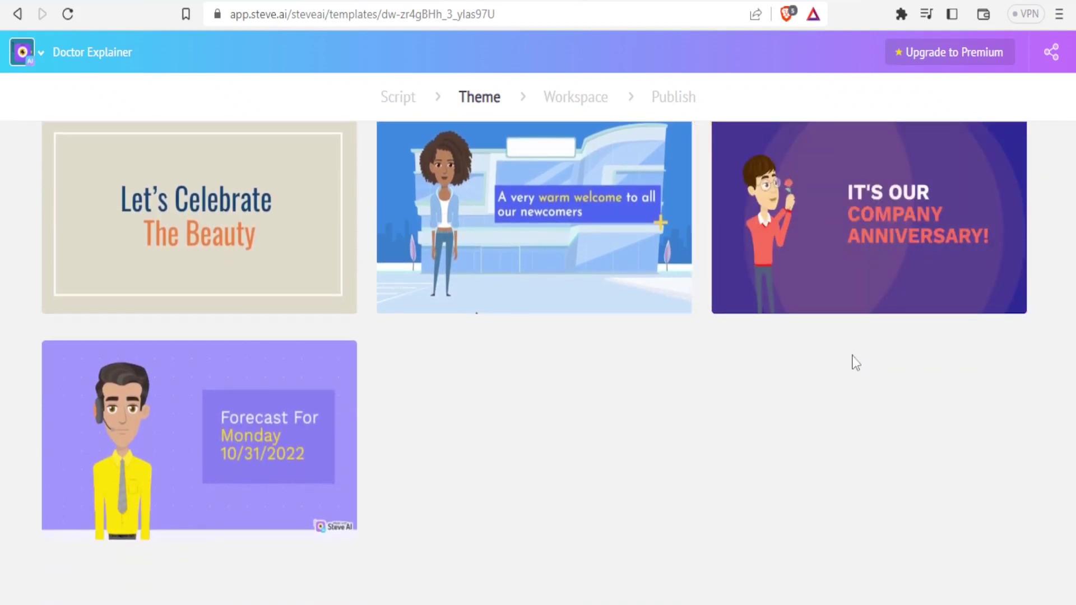
{"action": "scroll", "coordinate": [855, 361], "scroll_direction": "up", "scroll_amount": 6}
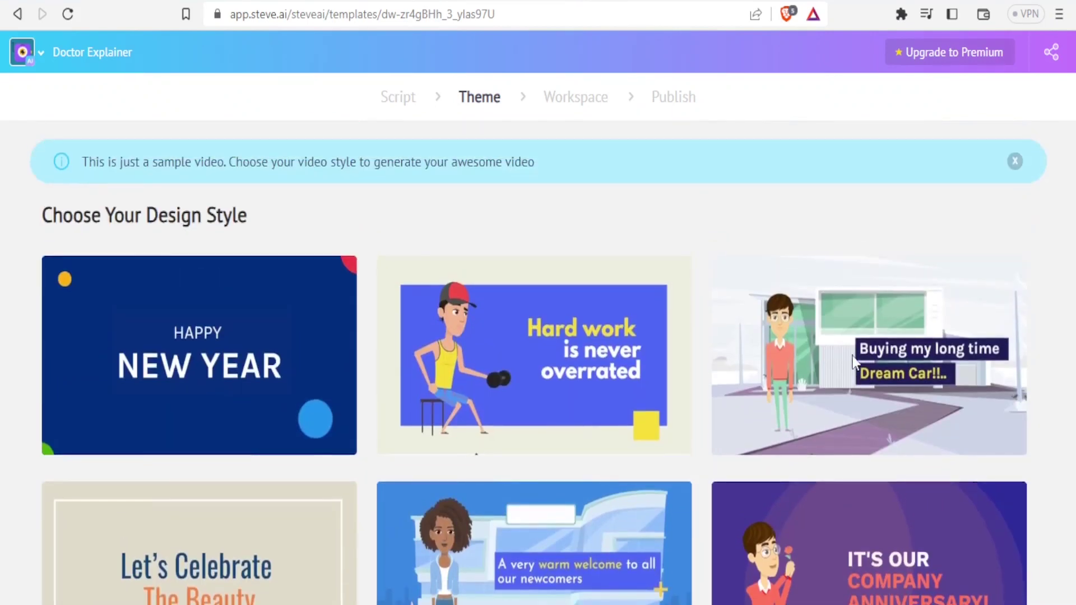
{"action": "left_click", "coordinate": [532, 338]}
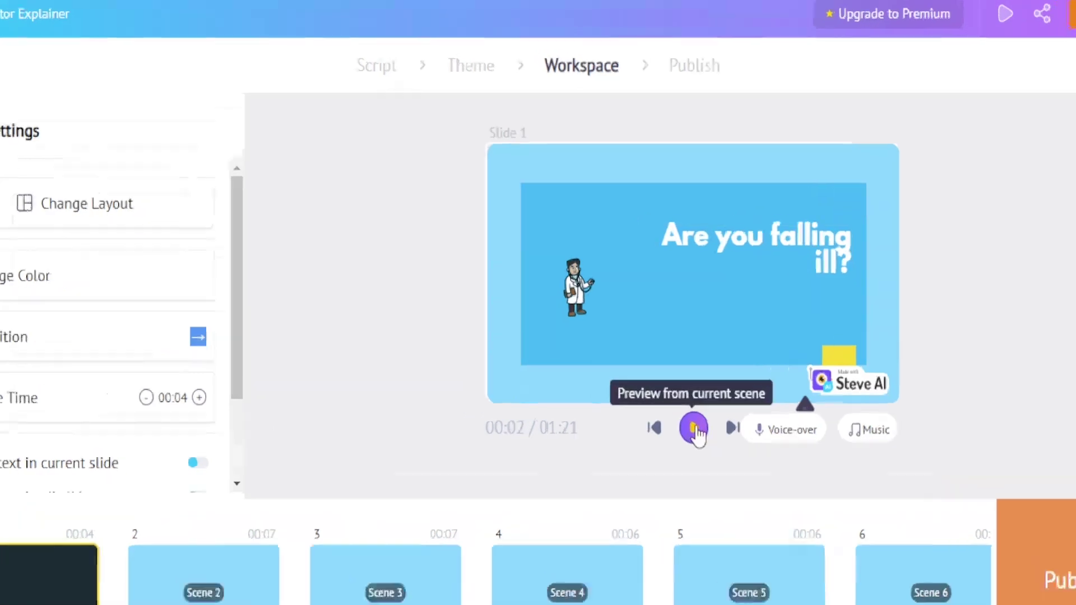
{"action": "left_click", "coordinate": [674, 412]}
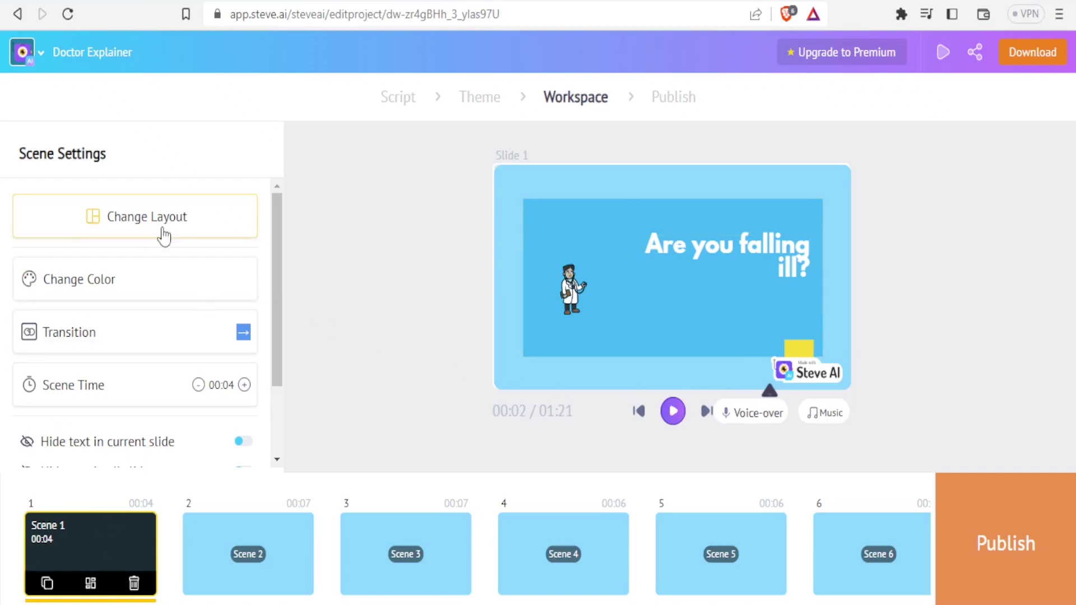
Check the scene color options and move the caption text on slide 5 down to the slide's lower-left area.
{"action": "left_click", "coordinate": [126, 290]}
{"action": "left_click", "coordinate": [233, 278]}
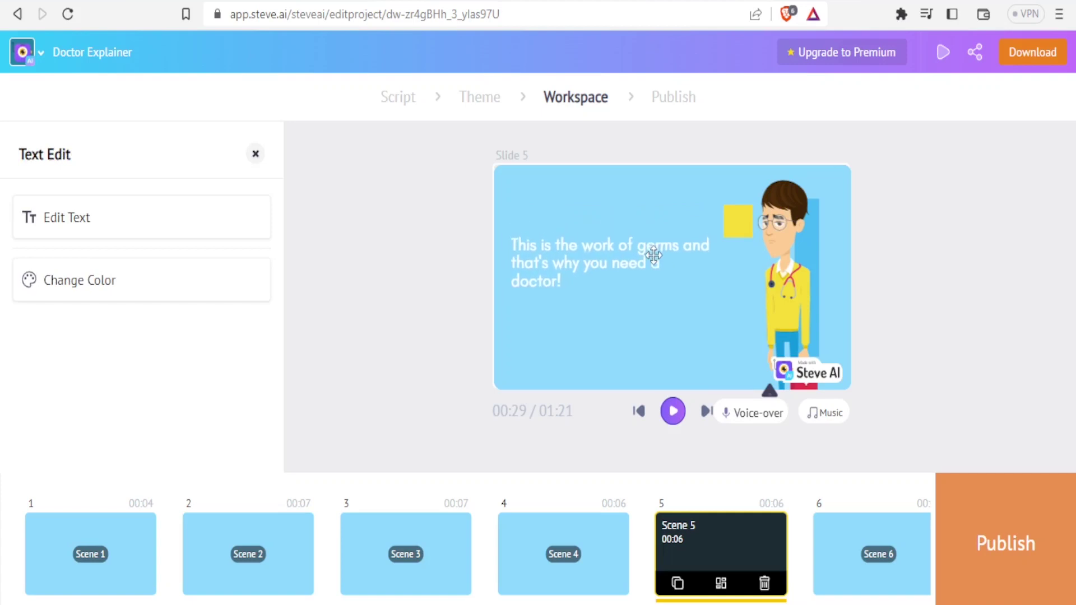
{"action": "left_click_drag", "start_coordinate": [654, 253], "coordinate": [646, 330]}
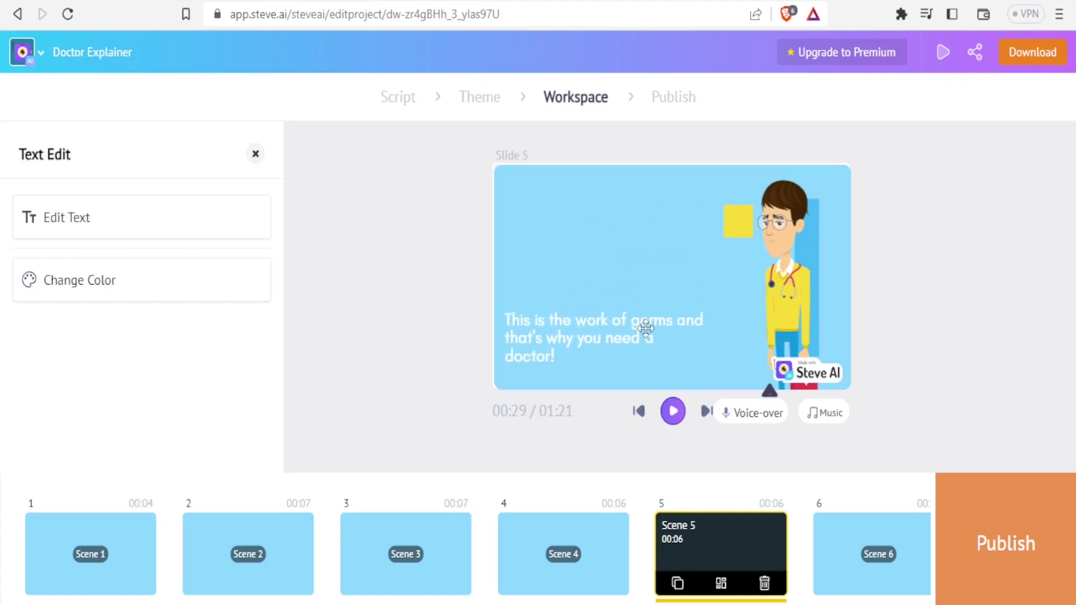
{"action": "left_click_drag", "start_coordinate": [646, 329], "coordinate": [651, 339]}
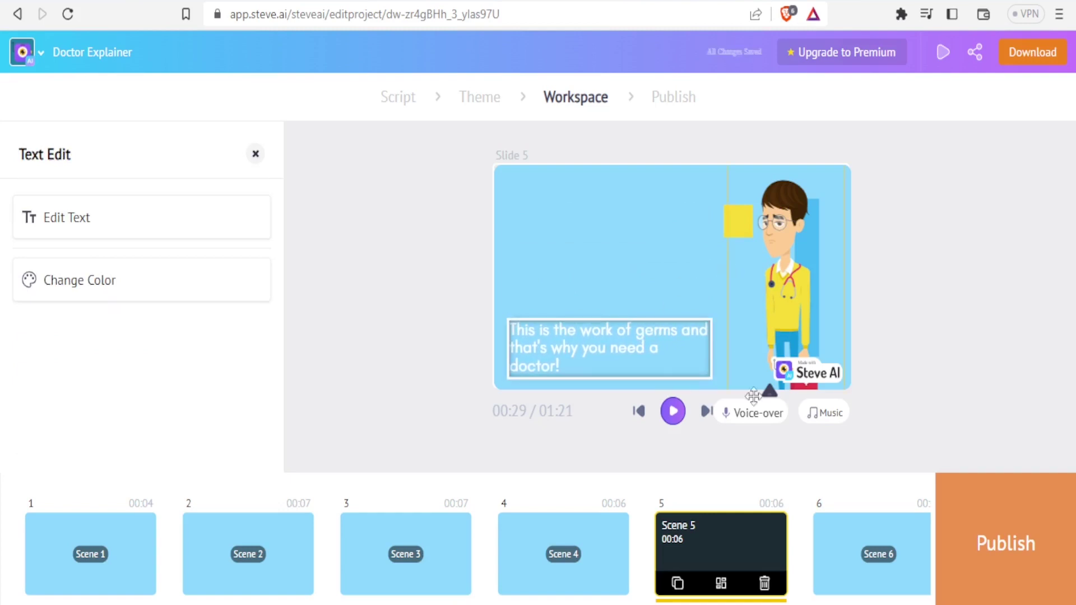
On slide 4, move the lower caption left, shift the heading slightly right, and place the yellow square in the slide's upper-left area.
{"action": "left_click", "coordinate": [628, 547]}
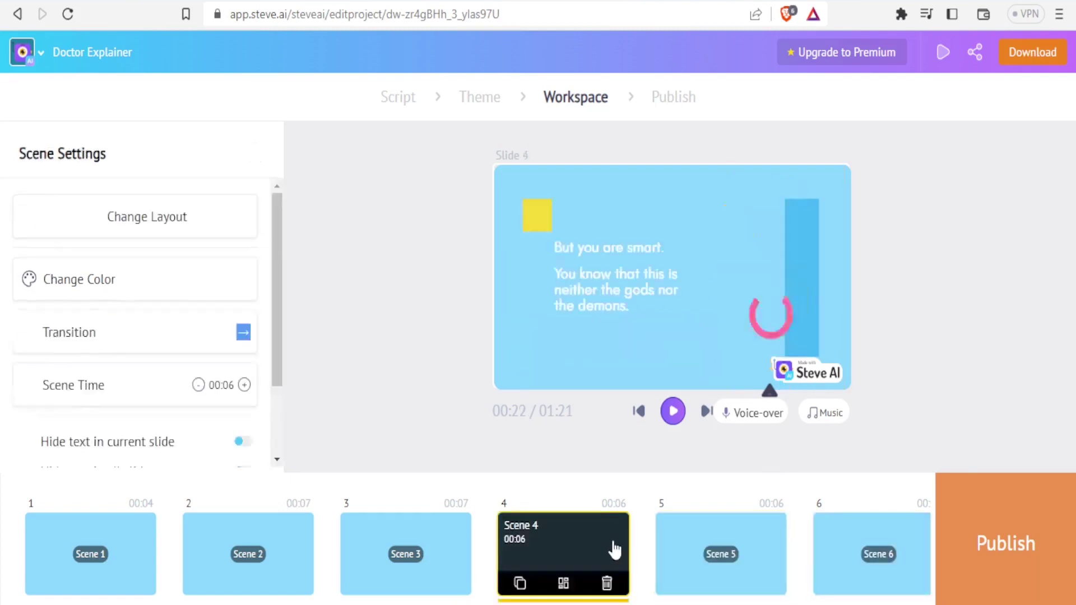
{"action": "left_click", "coordinate": [601, 279]}
{"action": "left_click_drag", "start_coordinate": [601, 279], "coordinate": [554, 292]}
{"action": "left_click", "coordinate": [545, 218]}
{"action": "left_click_drag", "start_coordinate": [544, 218], "coordinate": [667, 206]}
{"action": "mouse_move", "coordinate": [615, 248]}
{"action": "left_mouse_down"}
{"action": "mouse_move", "coordinate": [545, 240]}
{"action": "mouse_move", "coordinate": [635, 245]}
{"action": "left_mouse_up"}
{"action": "left_click_drag", "start_coordinate": [659, 202], "coordinate": [532, 208]}
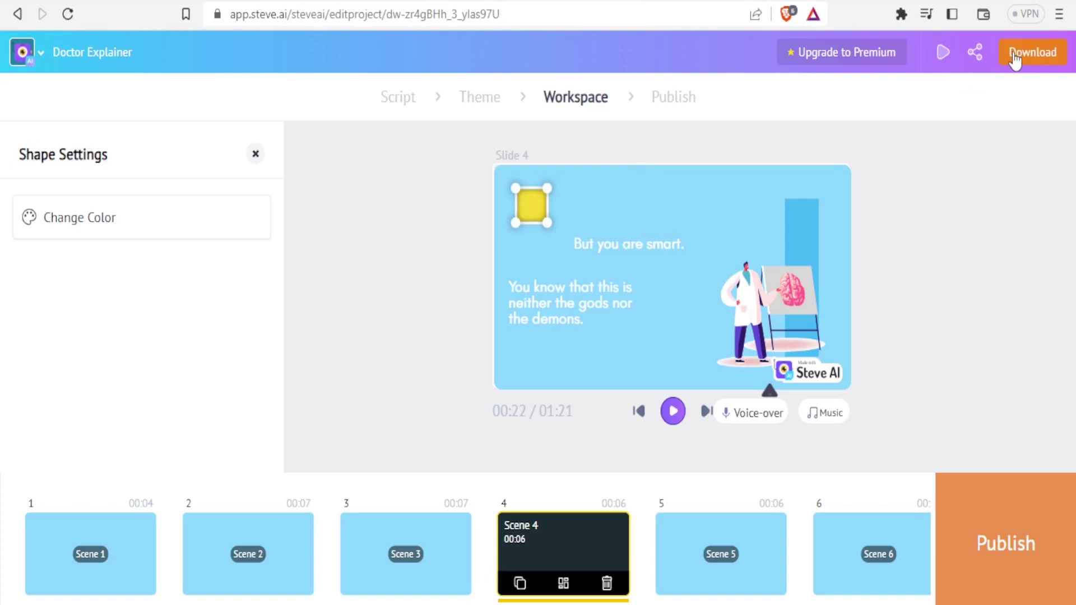
Proceed to publishing the video and review the available download sizes and file types, keeping HD 720p and Mp4.
{"action": "left_click", "coordinate": [991, 536]}
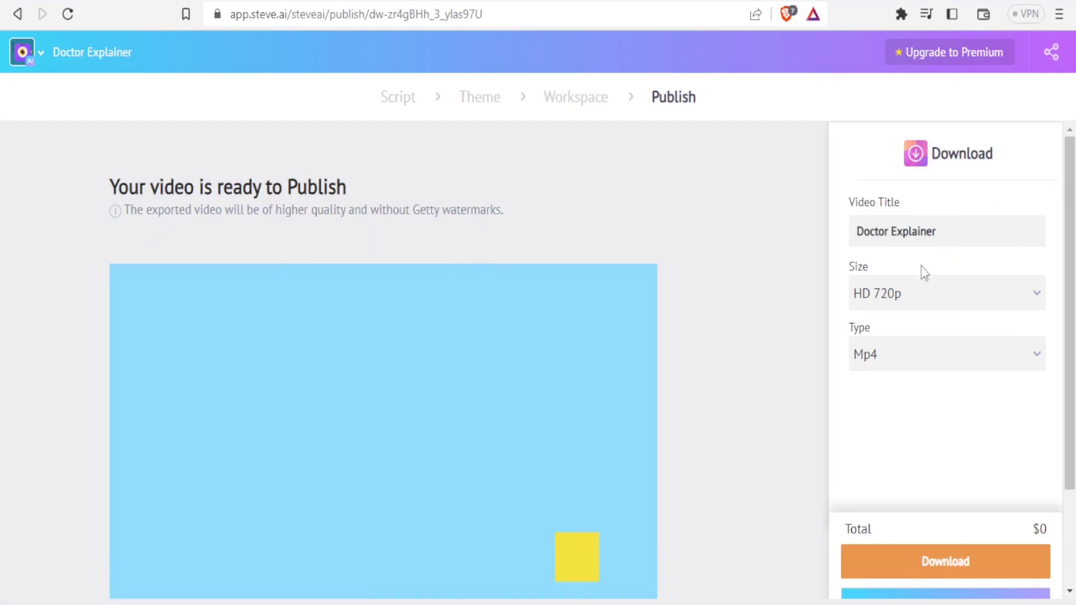
{"action": "left_click", "coordinate": [1033, 297]}
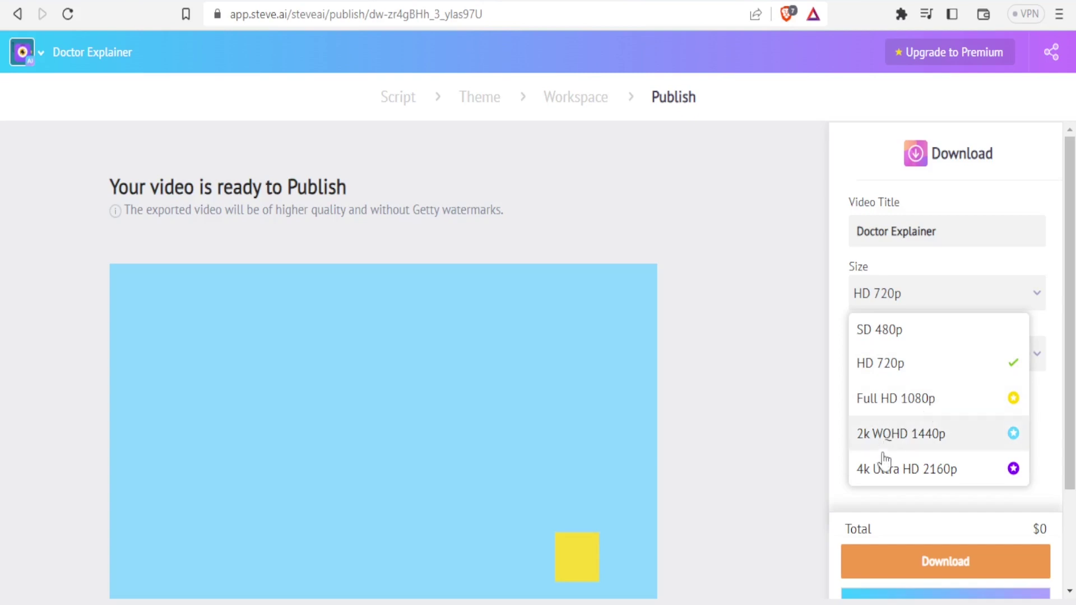
{"action": "left_click", "coordinate": [805, 424]}
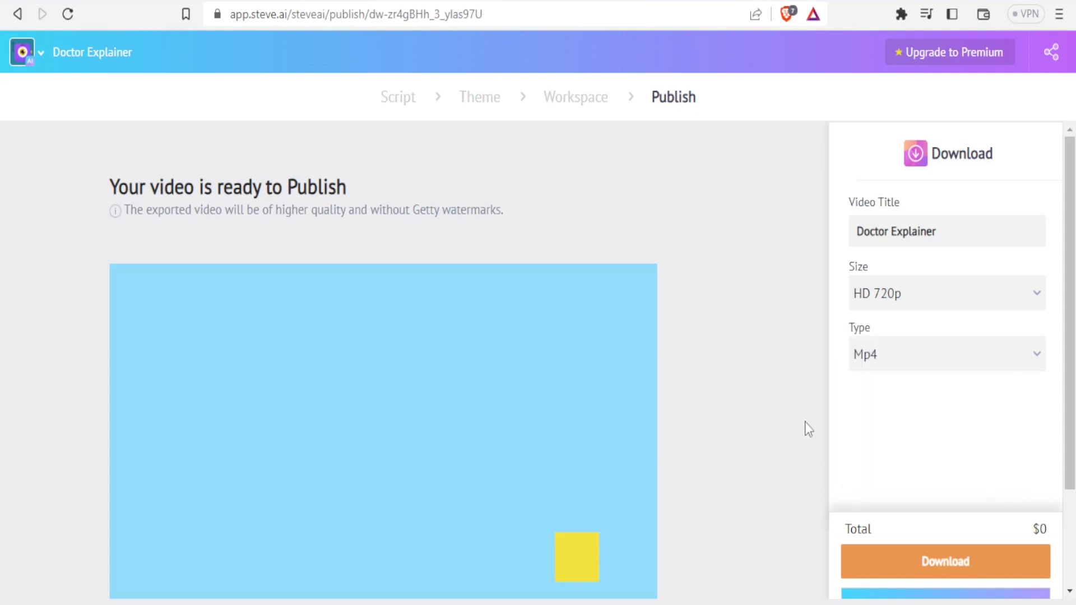
{"action": "left_click", "coordinate": [921, 362]}
{"action": "left_click", "coordinate": [910, 338]}
{"action": "left_click_drag", "start_coordinate": [1070, 277], "coordinate": [1072, 416]}
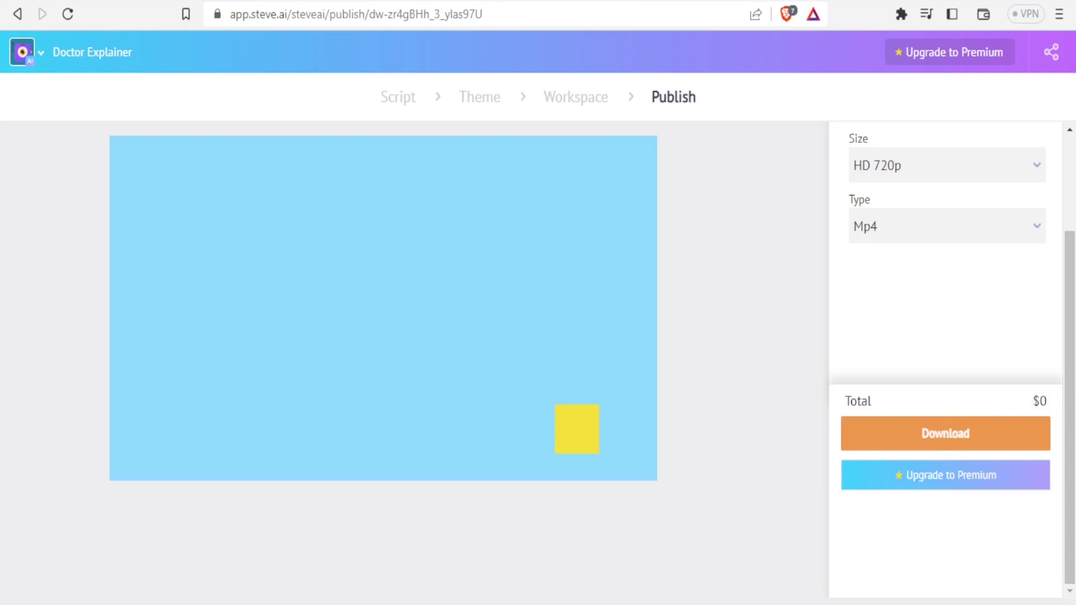
Open the video's sharing options, copy the share link, and activate the recipient email field.
{"action": "scroll", "coordinate": [1071, 348], "scroll_direction": "up", "scroll_amount": 2}
{"action": "left_click", "coordinate": [1050, 53]}
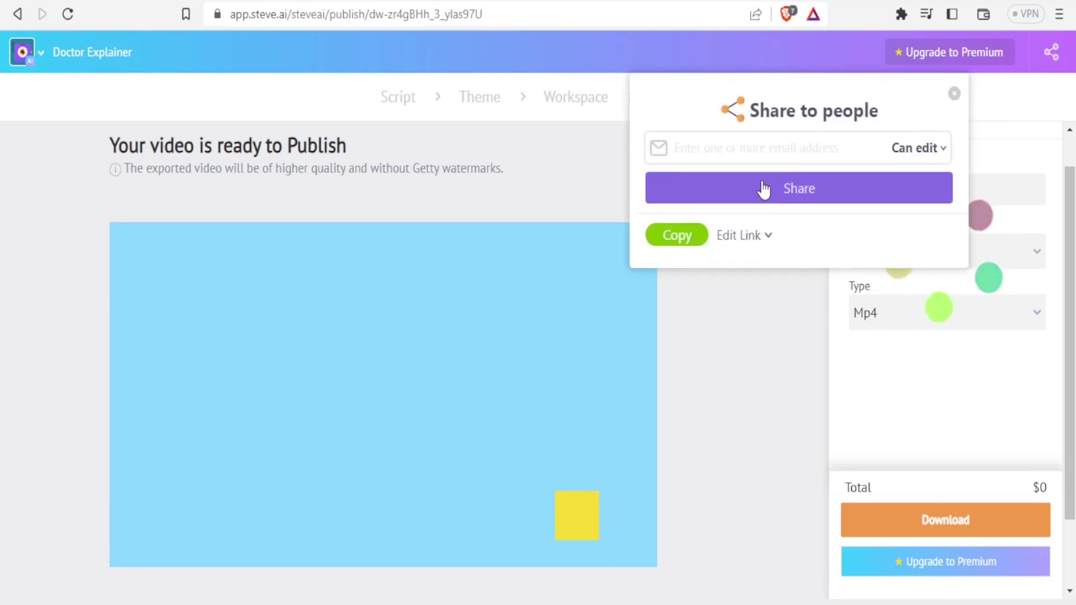
{"action": "left_click", "coordinate": [683, 242]}
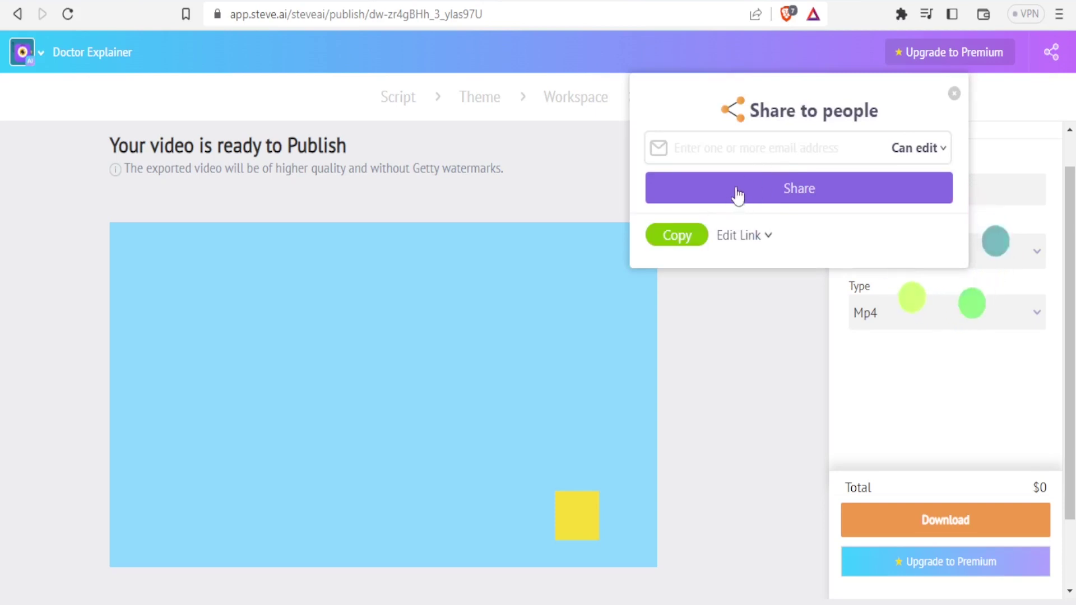
{"action": "left_click", "coordinate": [731, 150]}
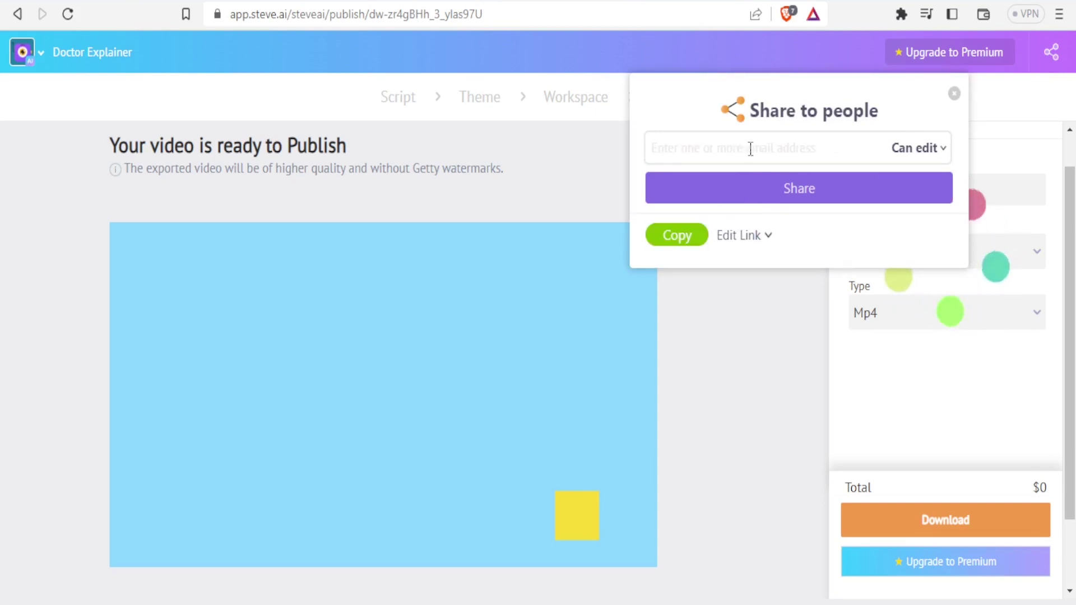
{"action": "mouse_move", "coordinate": [527, 262]}
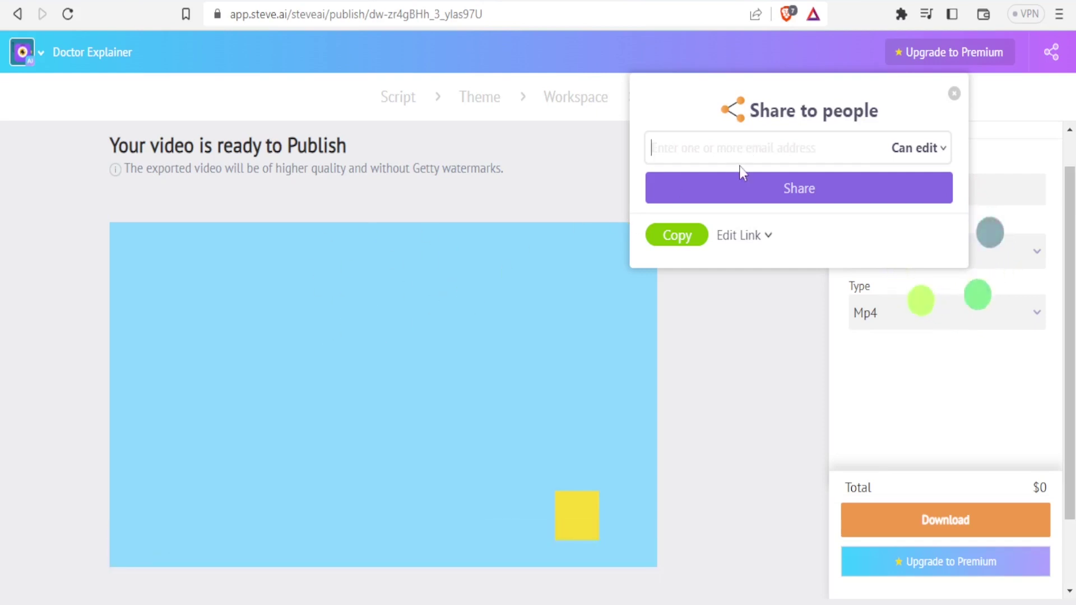
Set the sharing permission to Can view and copy the video's share link again.
{"action": "left_click", "coordinate": [943, 150]}
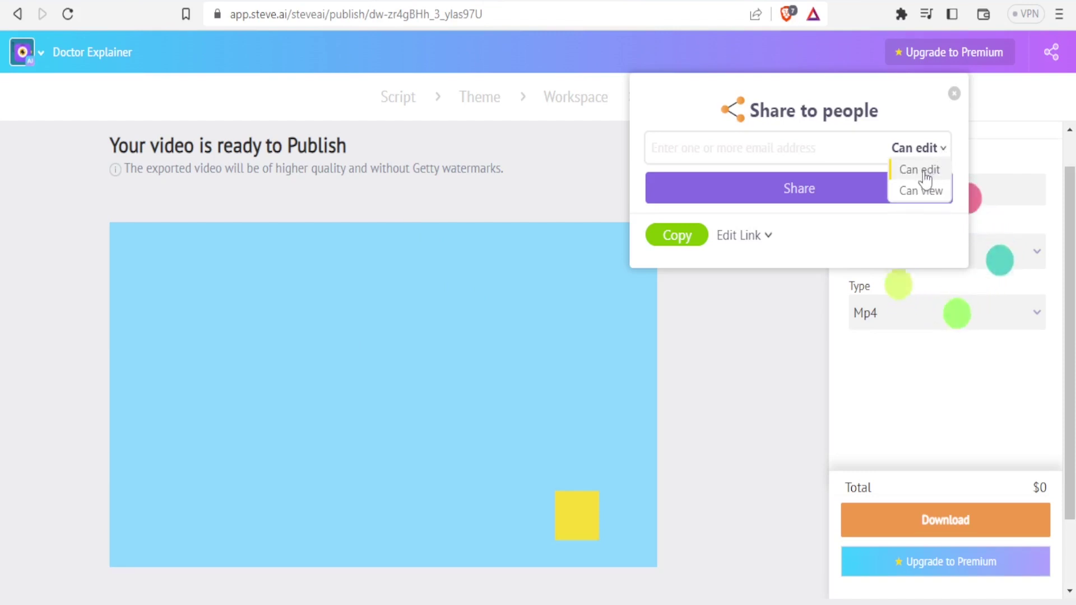
{"action": "mouse_move", "coordinate": [644, 373]}
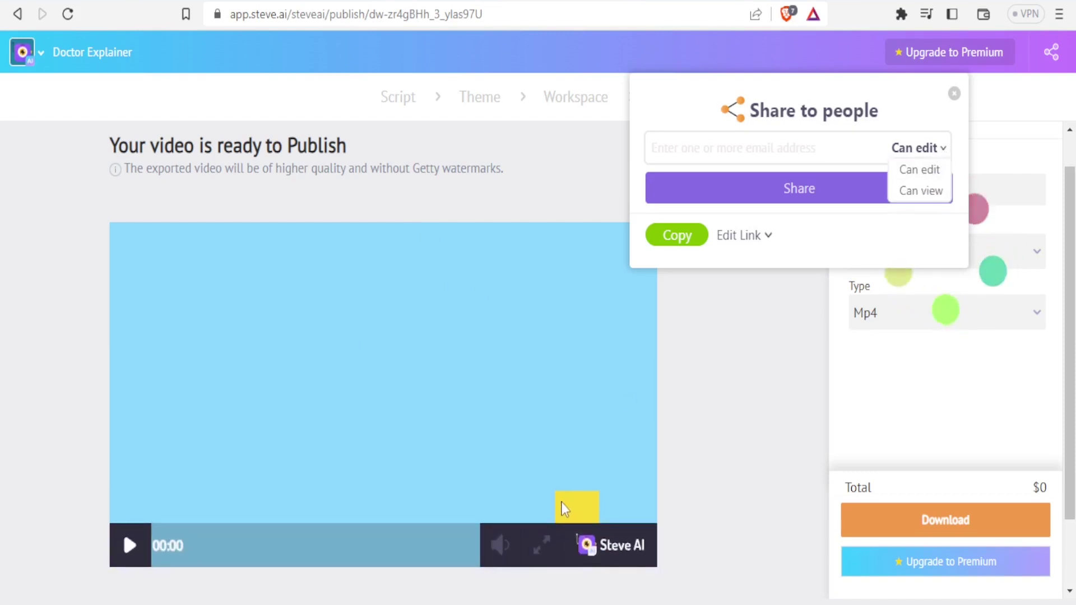
{"action": "left_click", "coordinate": [922, 191]}
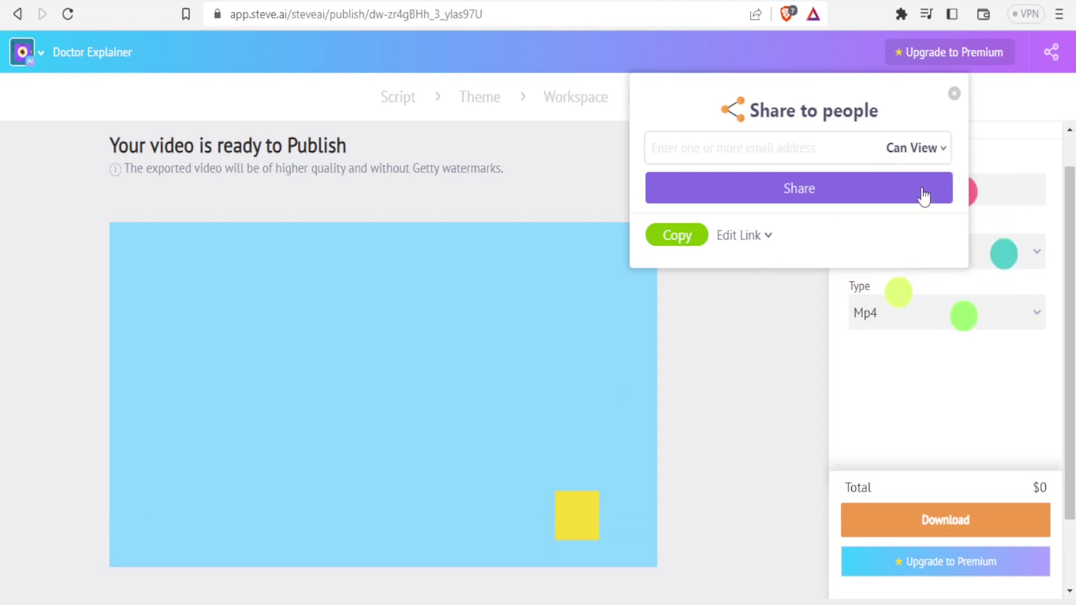
{"action": "left_click", "coordinate": [693, 238]}
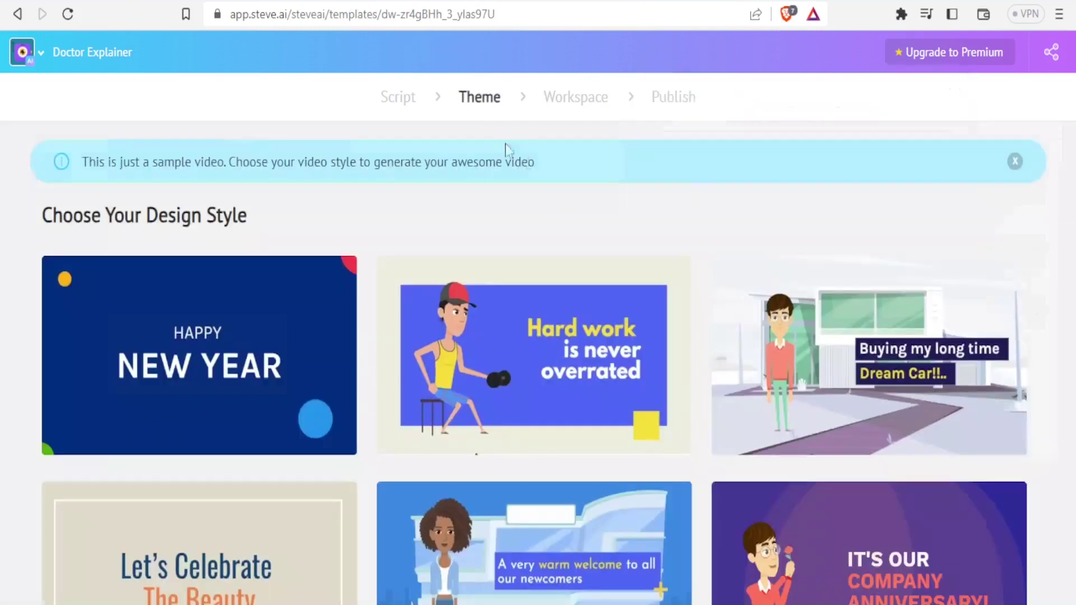